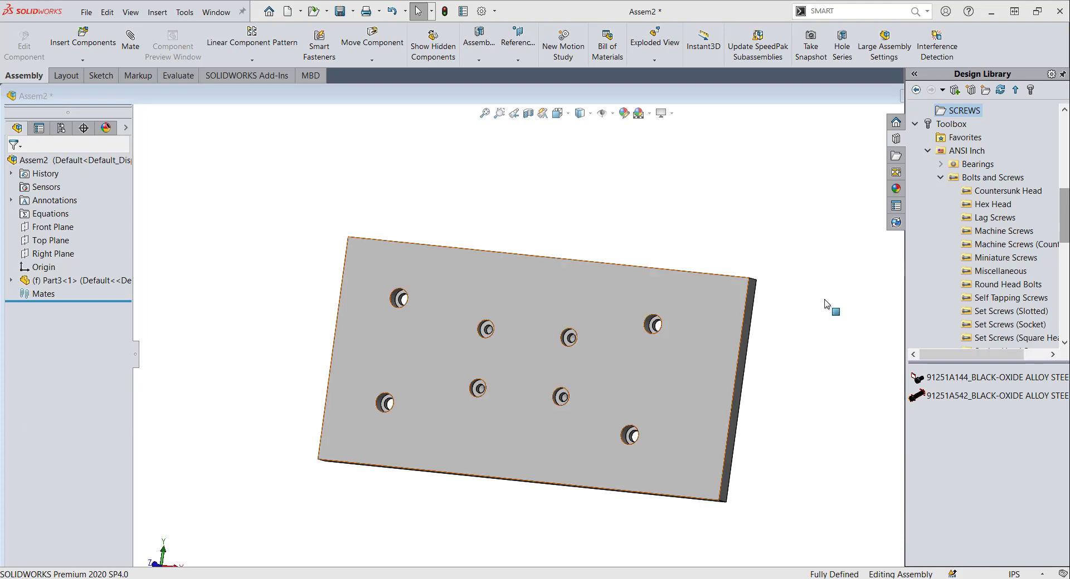
Collapse ANSI Inch so the ANSI Inch, ANSI Metric, ISO and DIN Toolbox standards are listed.
click(916, 126)
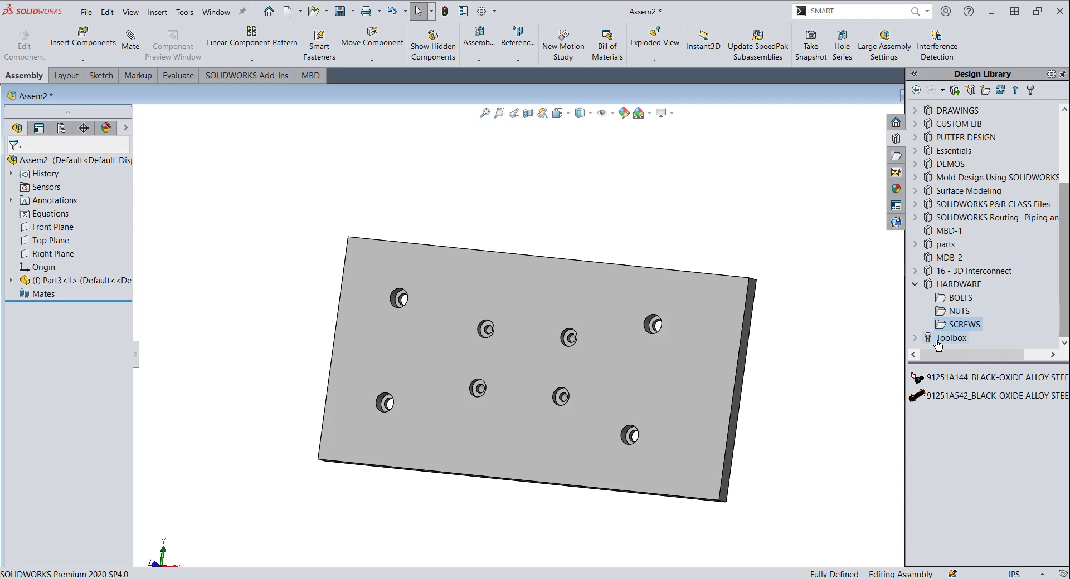
click(915, 338)
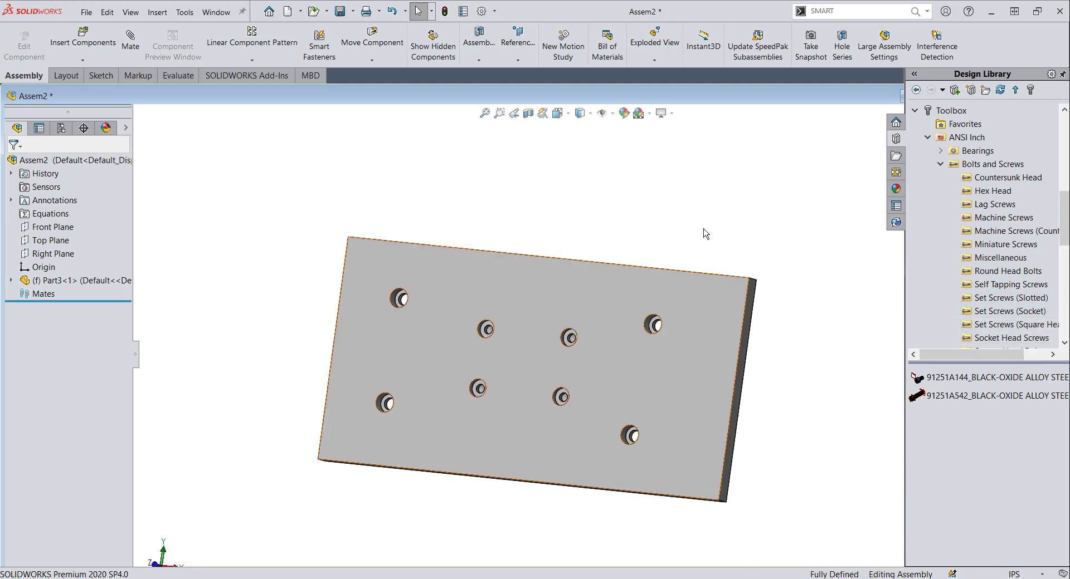
click(928, 137)
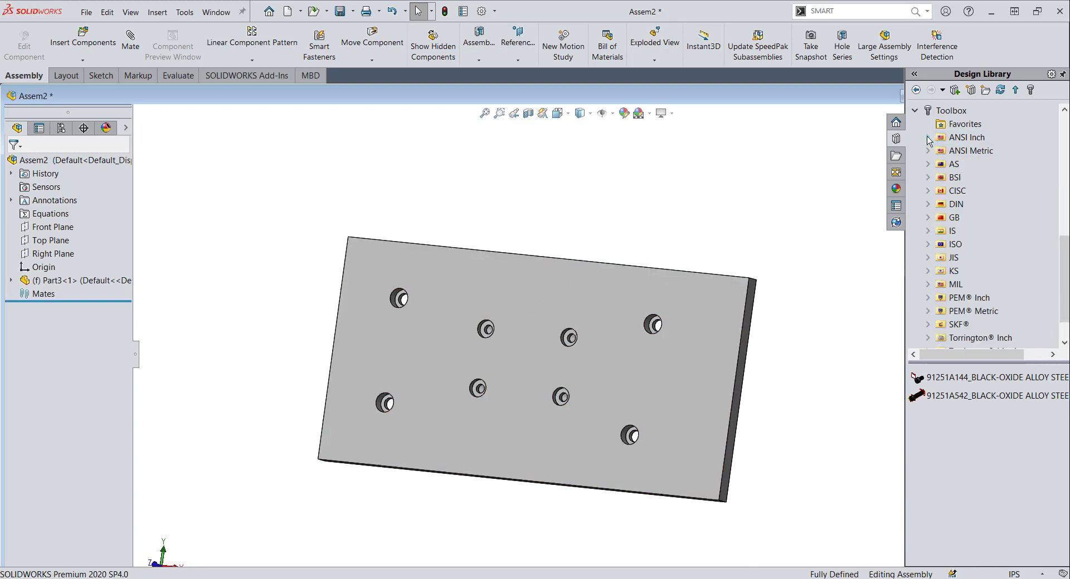
Collapse the Toolbox to reveal the HARDWARE library's BOLTS, NUTS and SCREWS folders.
click(914, 110)
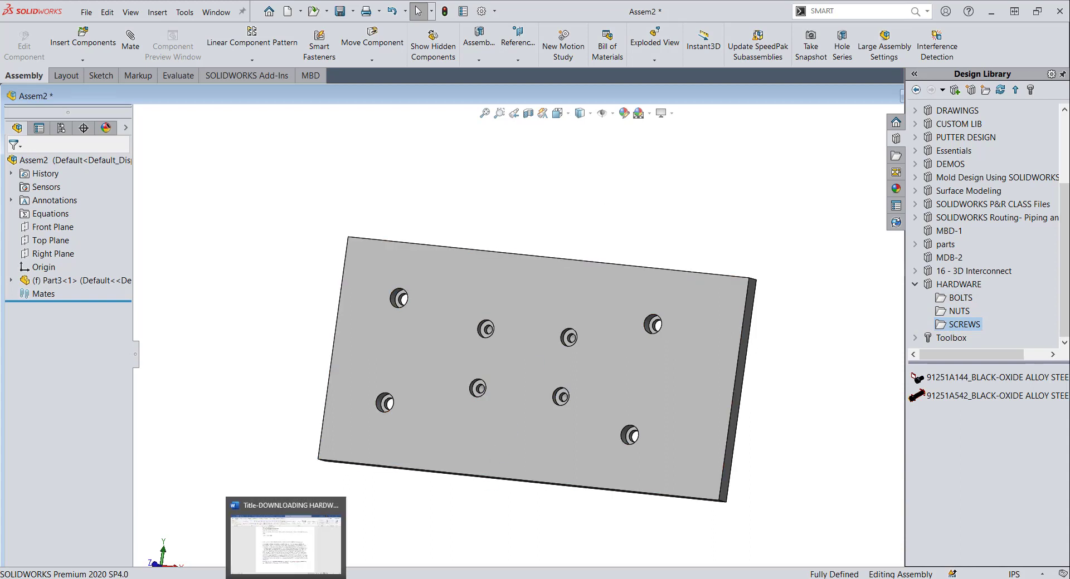
mouse_move(287, 578)
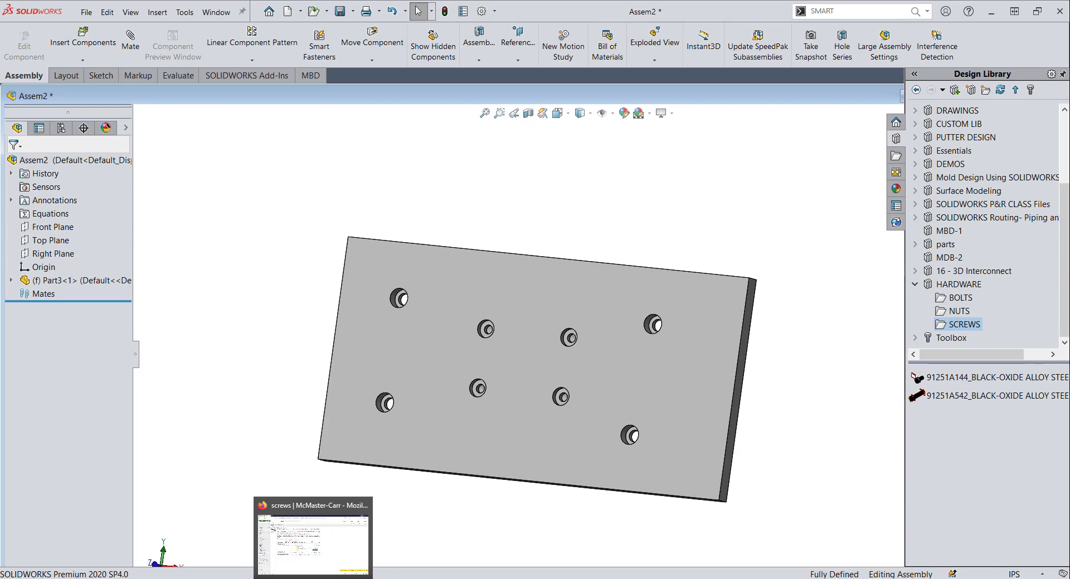
Open the McMaster-Carr detail page for the 1/4"-20 × 1" socket head screw 91251A542.
click(312, 543)
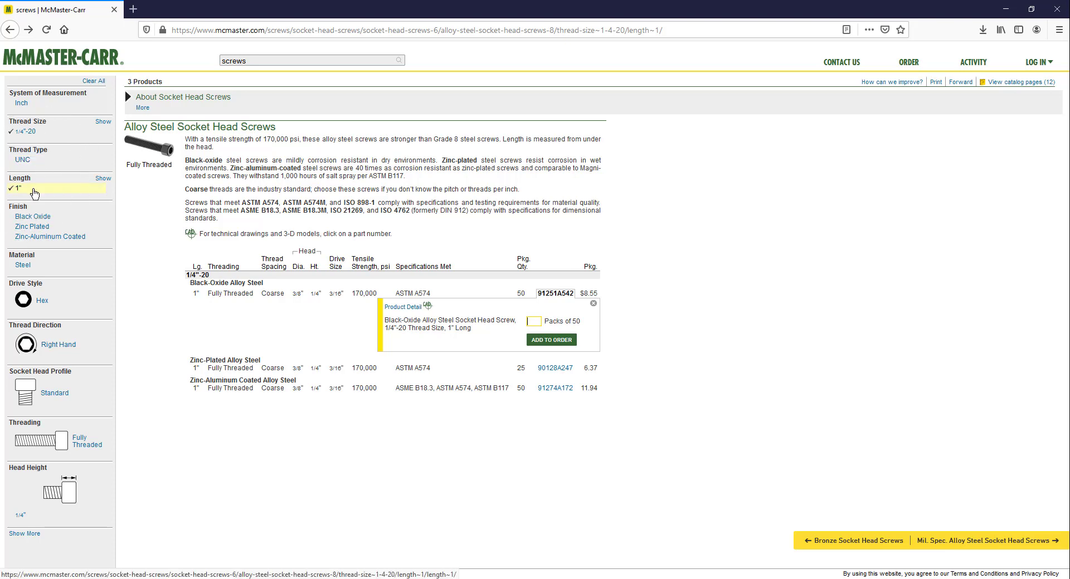
click(102, 178)
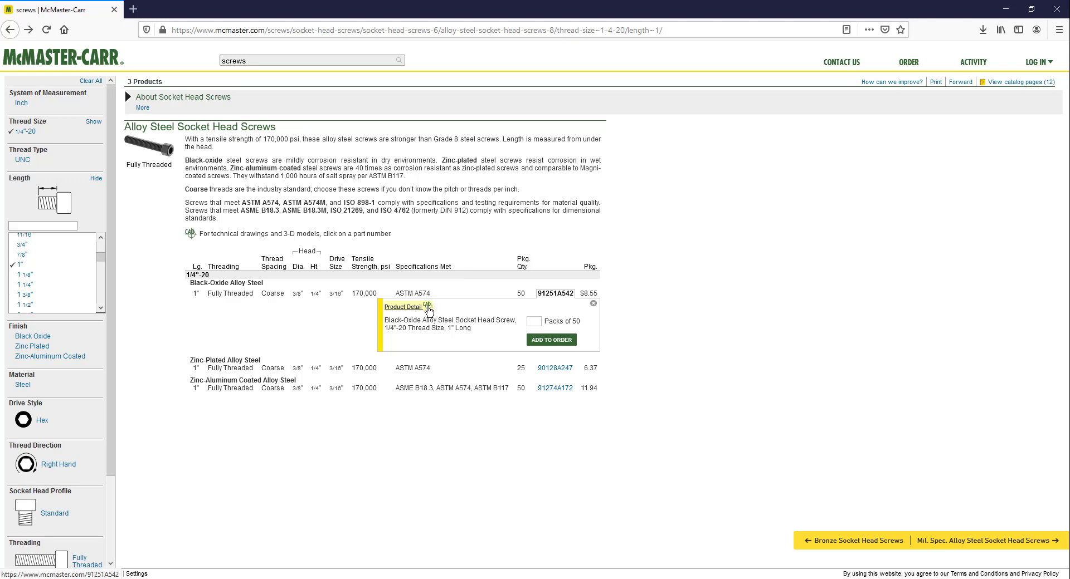
click(428, 310)
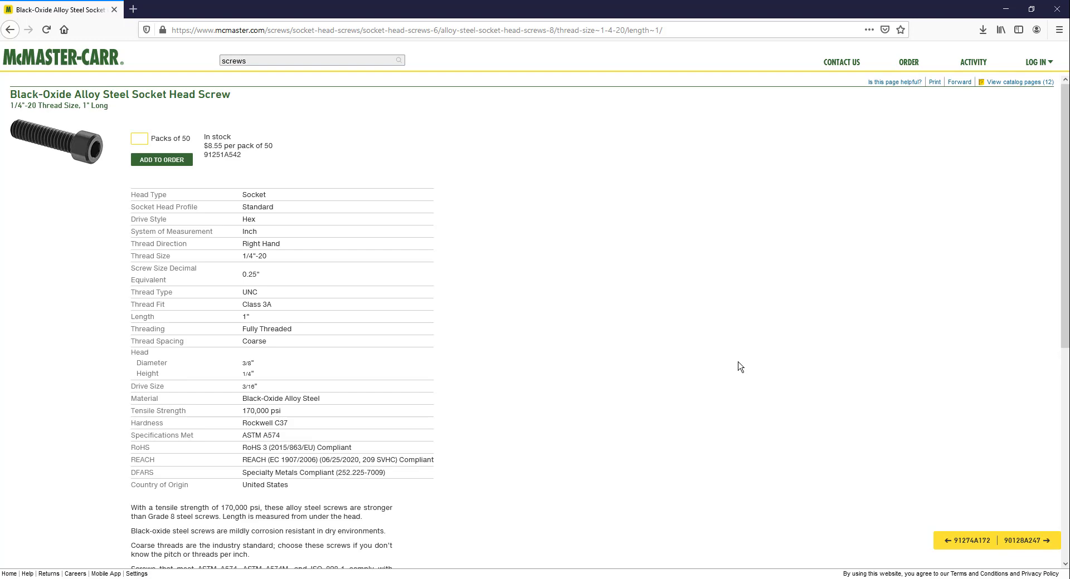
scroll(486, 343, down, 6)
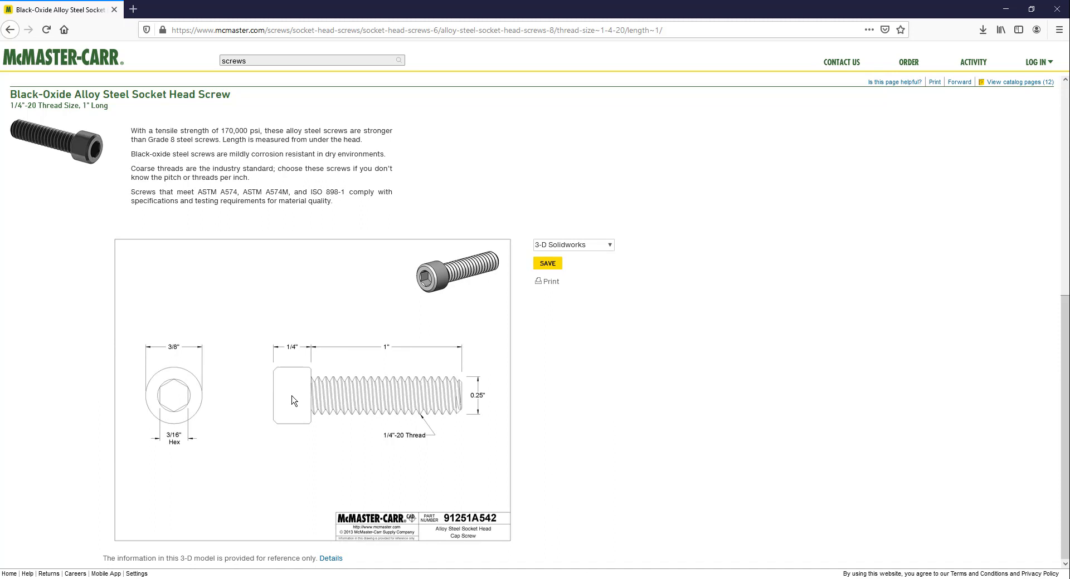
scroll(375, 379, up, 5)
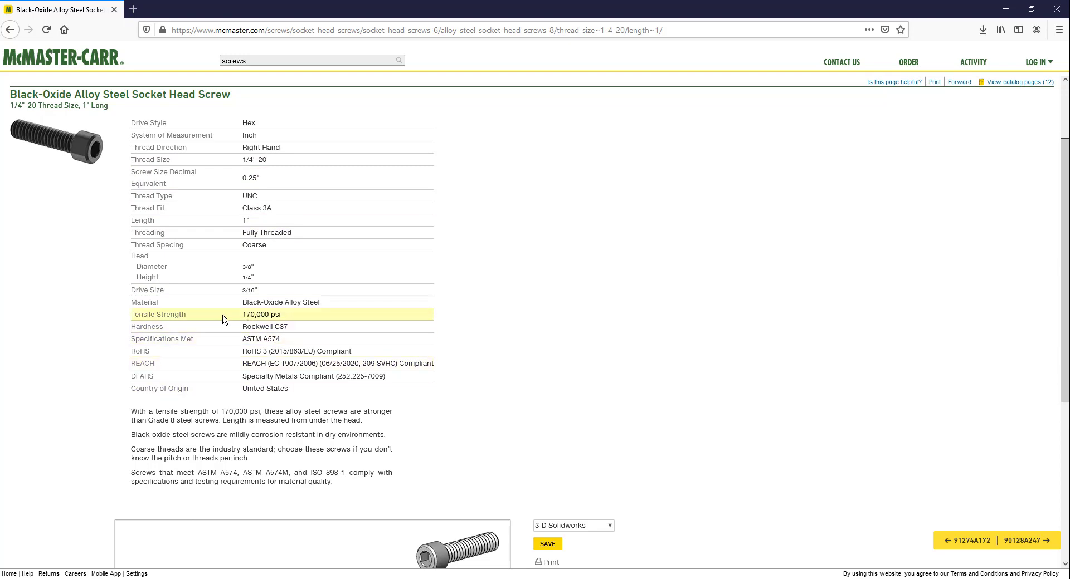
scroll(415, 432, down, 5)
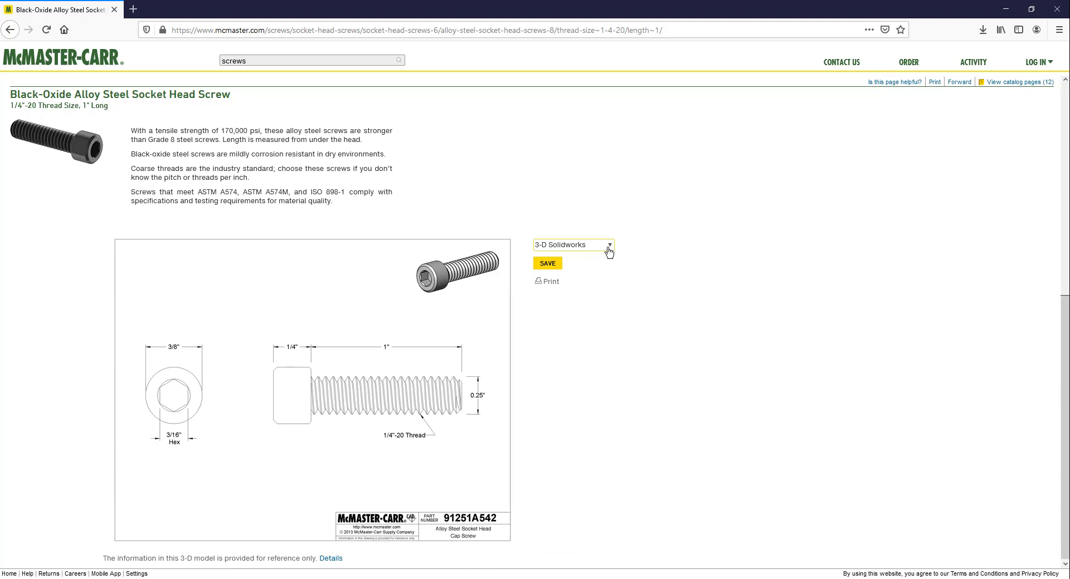
Download the 3-D SOLIDWORKS part file for 91251A542, then minimize the browser.
click(610, 248)
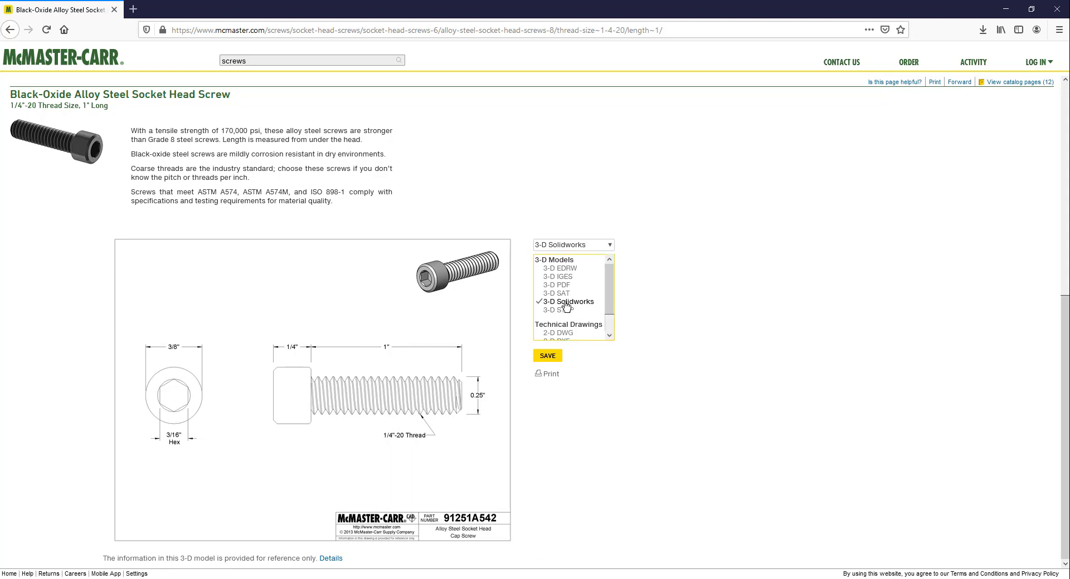
drag(612, 303, 616, 322)
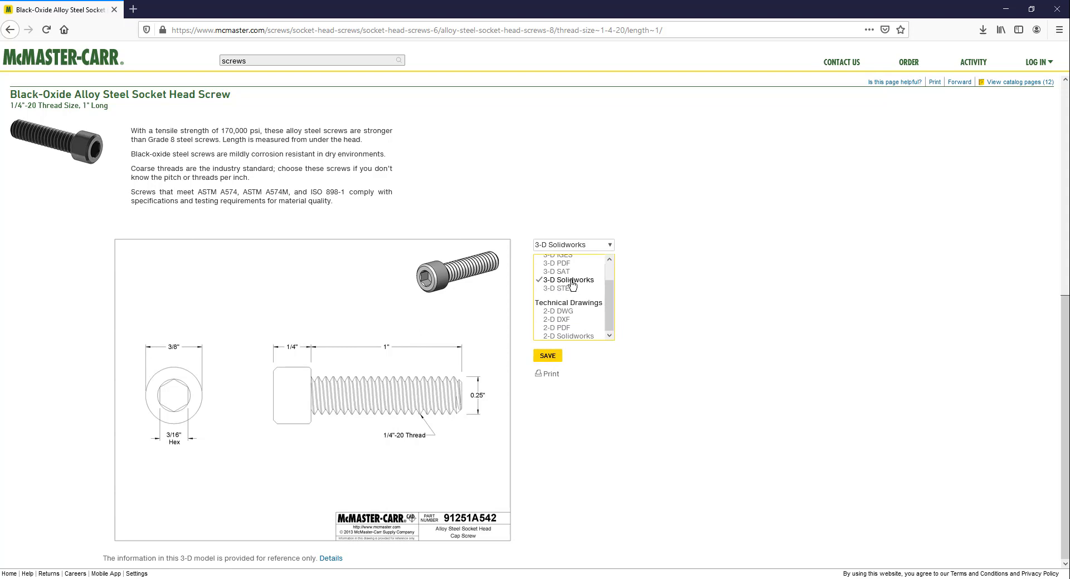
click(547, 358)
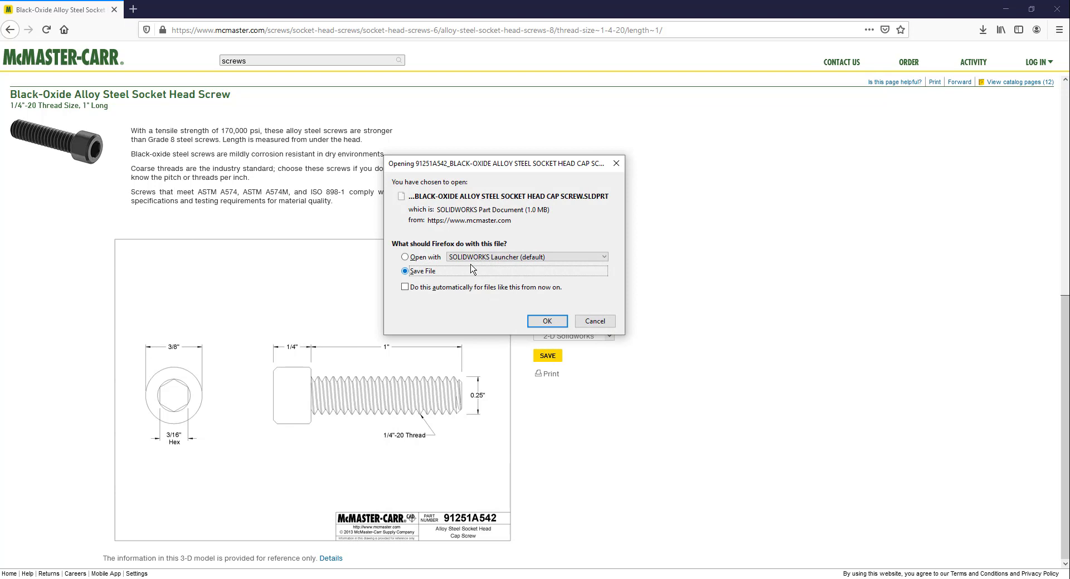
click(548, 321)
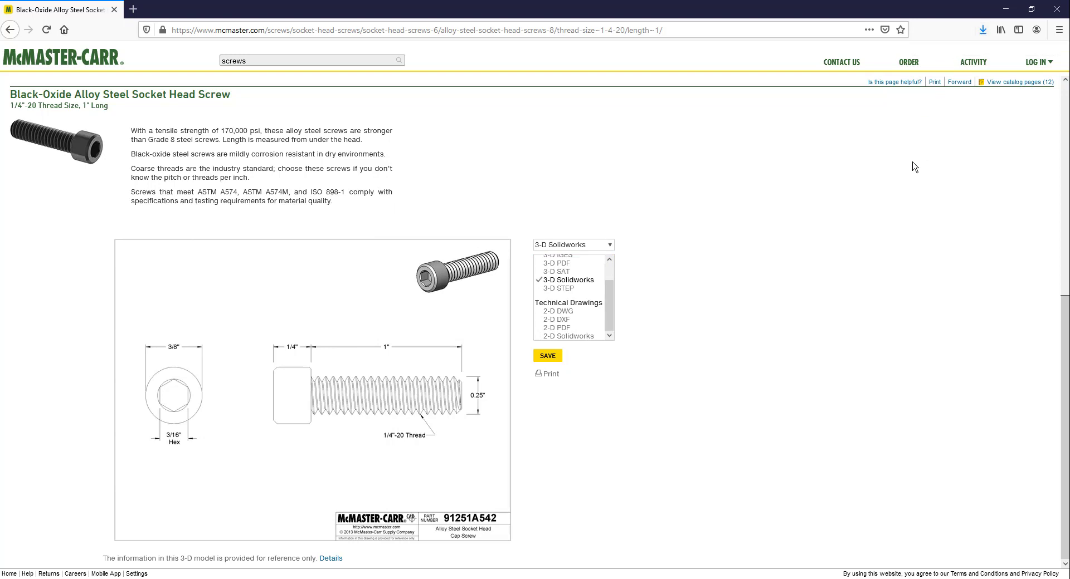
click(1005, 11)
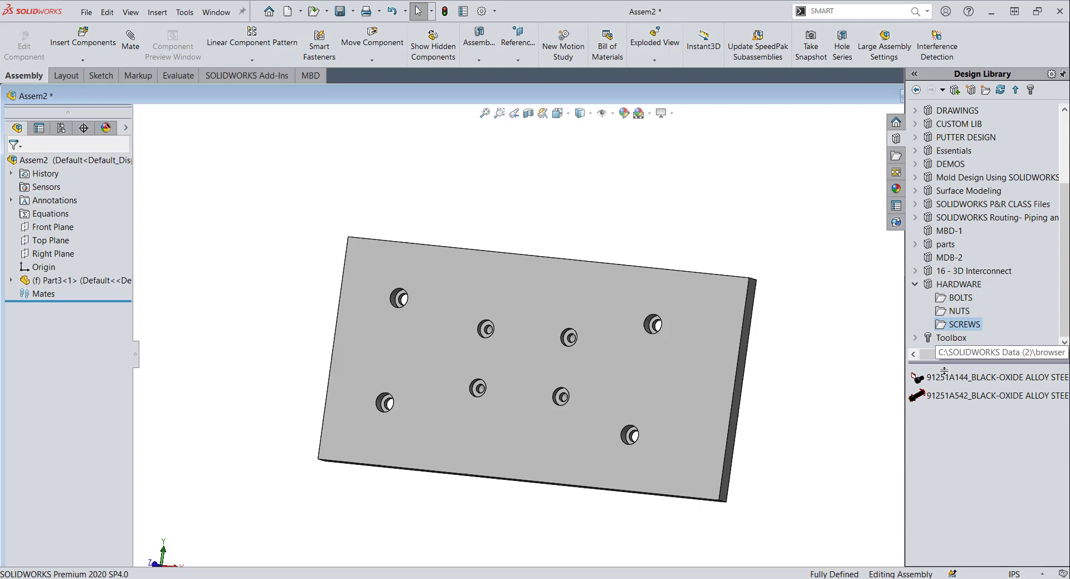
Open part 91251A542 from the SCREWS library folder and maximize its window.
mouse_move(941, 400)
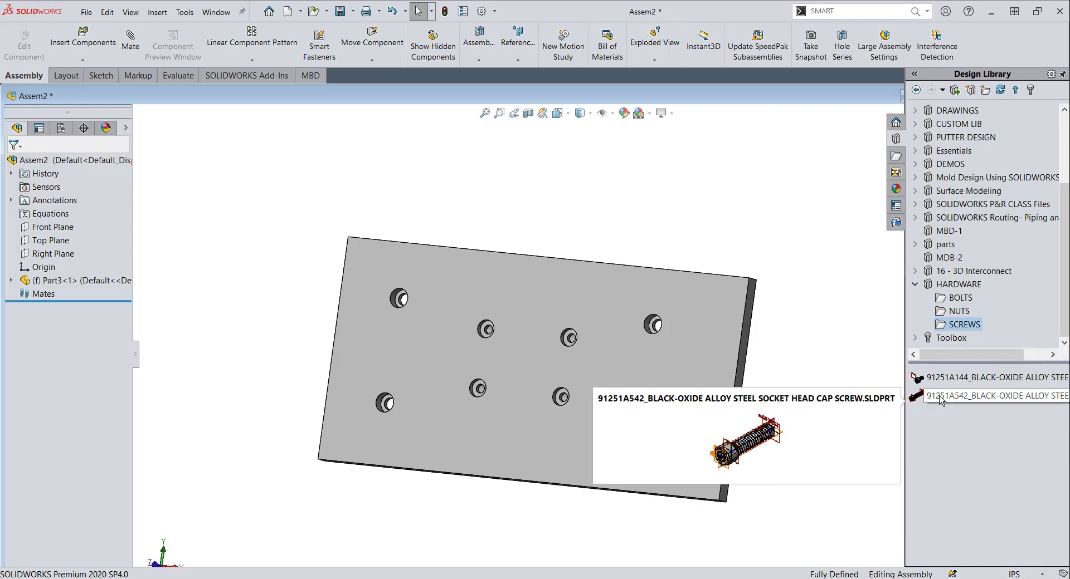
drag(900, 408, 630, 435)
double_click(969, 396)
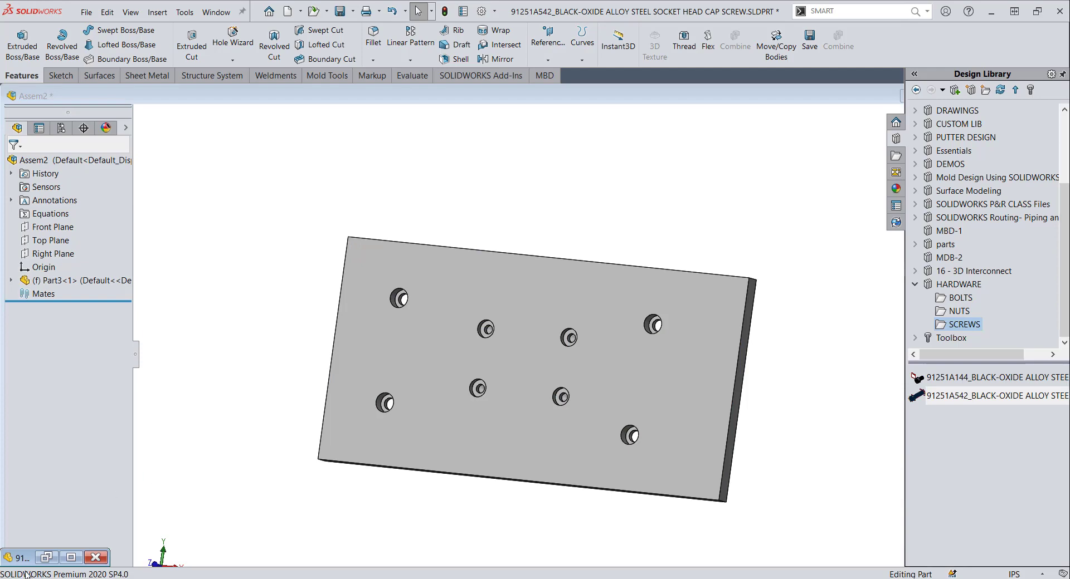
click(71, 557)
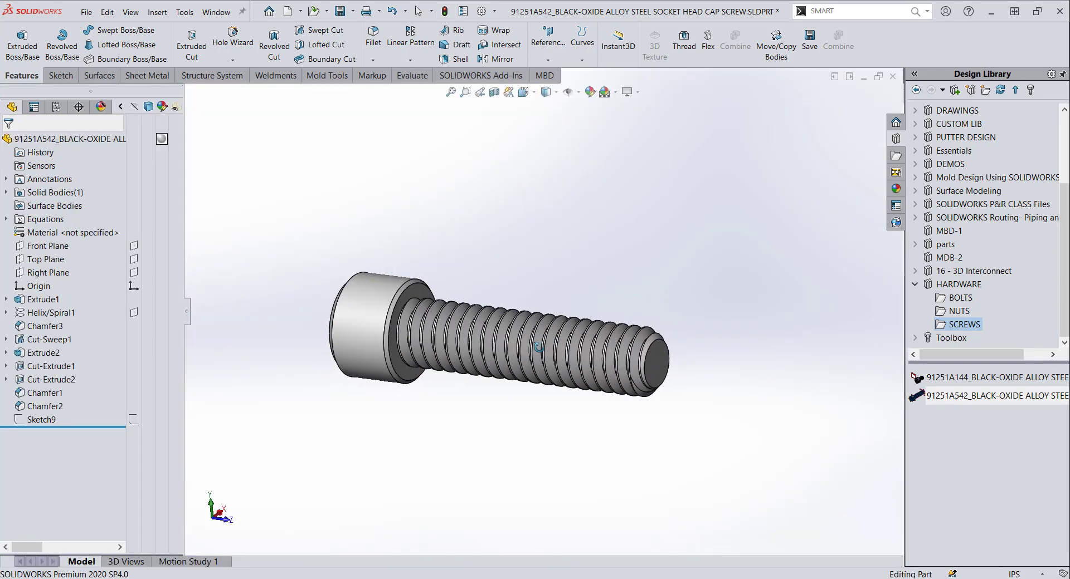
Turn on visibility of the screw's Front Plane, Top Plane and Right Plane.
middle_drag(538, 347, 544, 377)
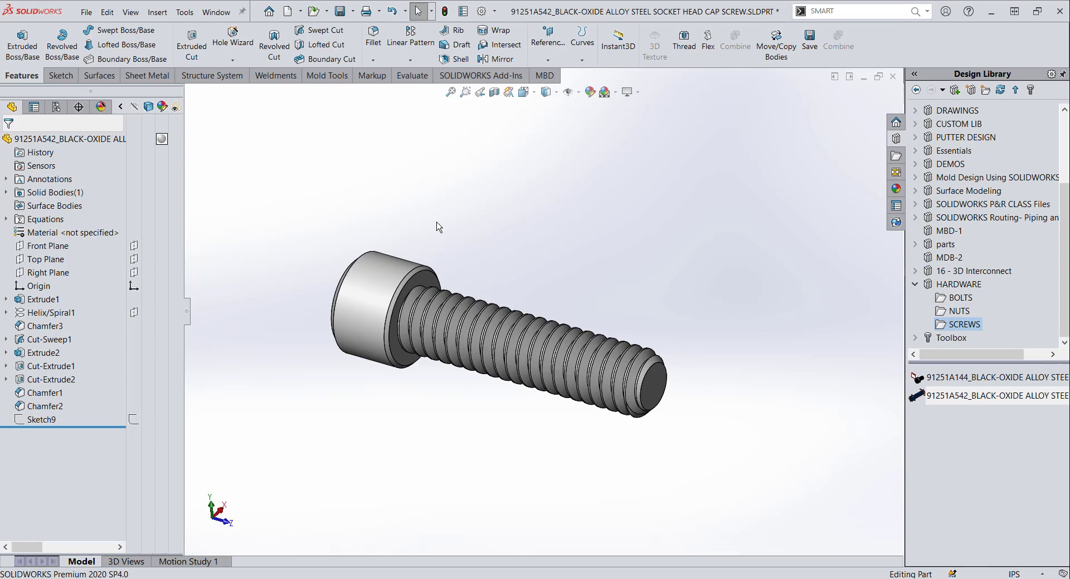
click(134, 246)
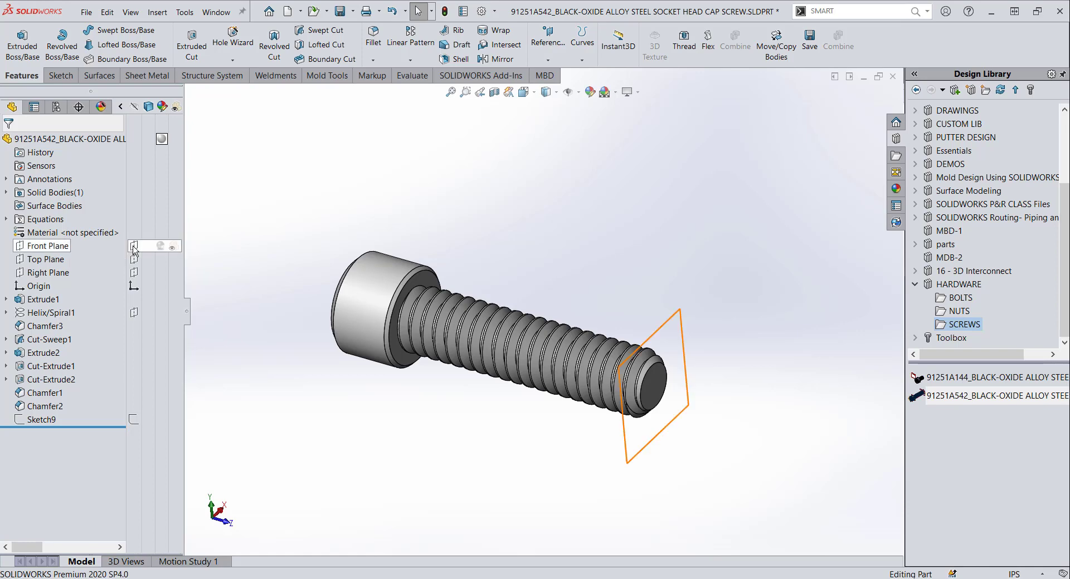
click(134, 260)
click(134, 273)
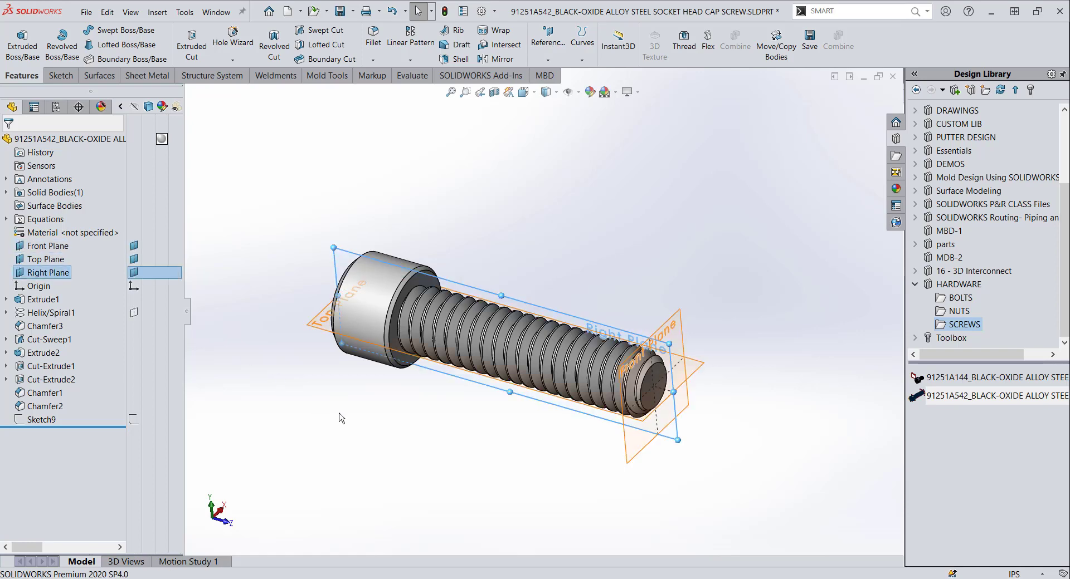
middle_drag(342, 420, 346, 398)
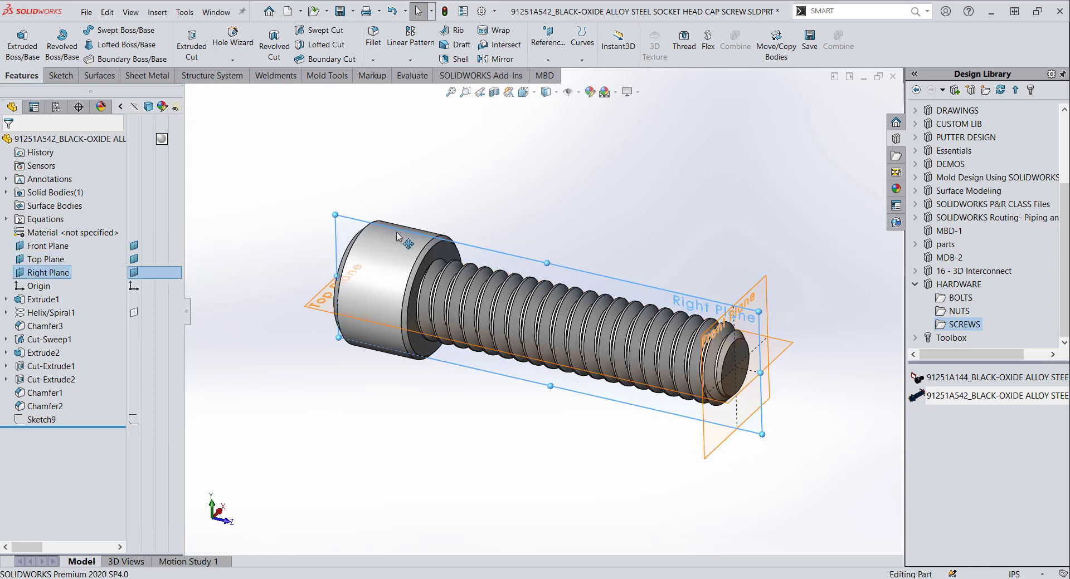
click(273, 295)
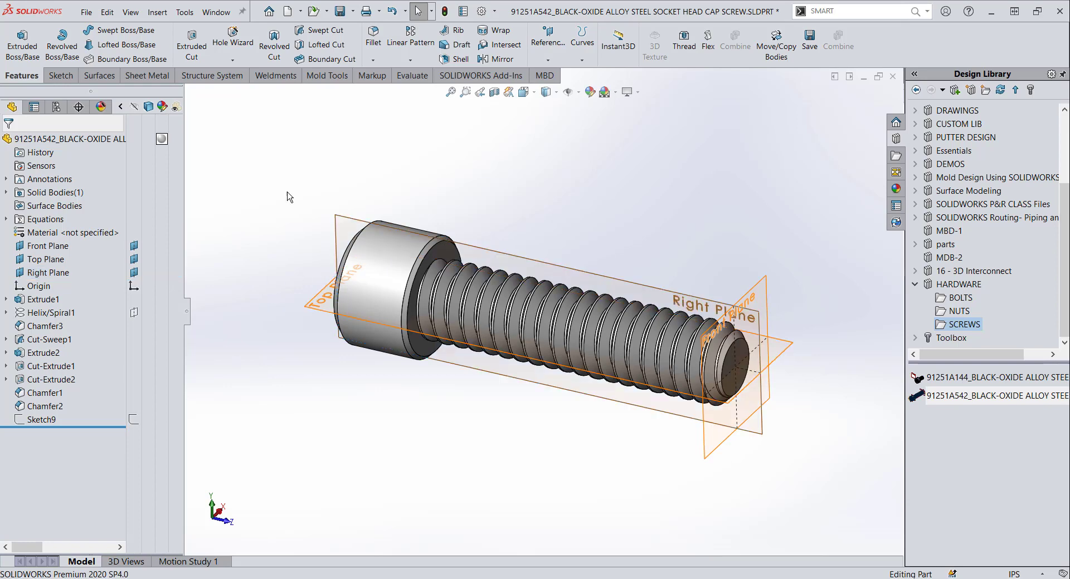
click(547, 60)
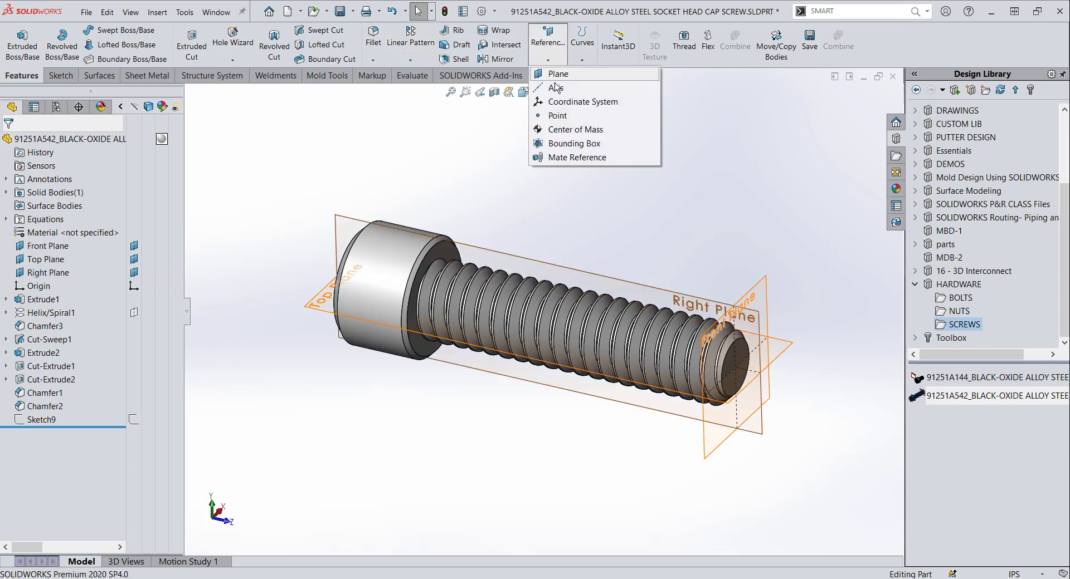
Create Axis2 from the Two Planes option using Top Plane and Right Plane.
click(556, 88)
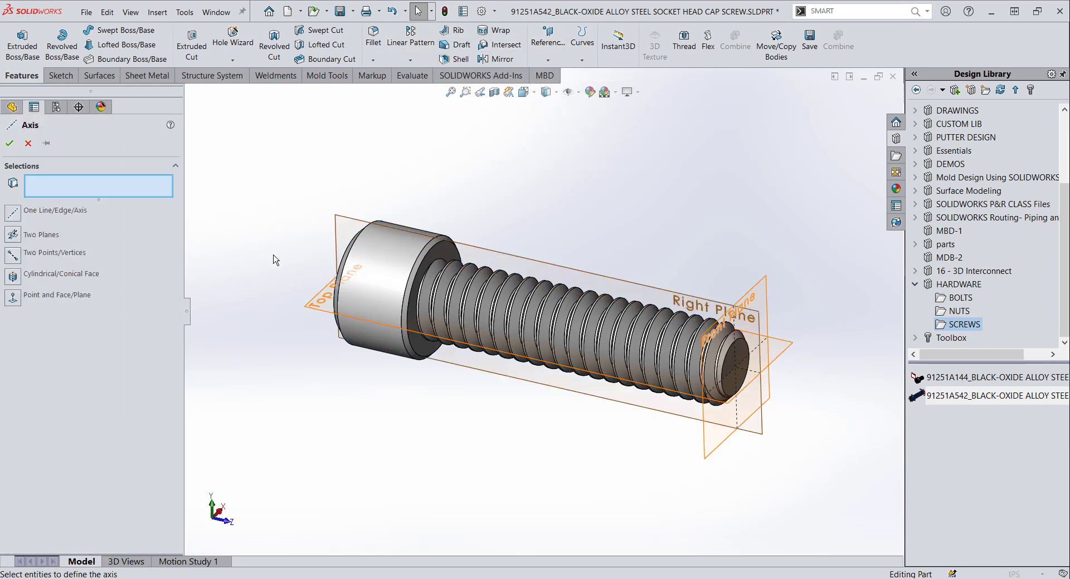
click(42, 239)
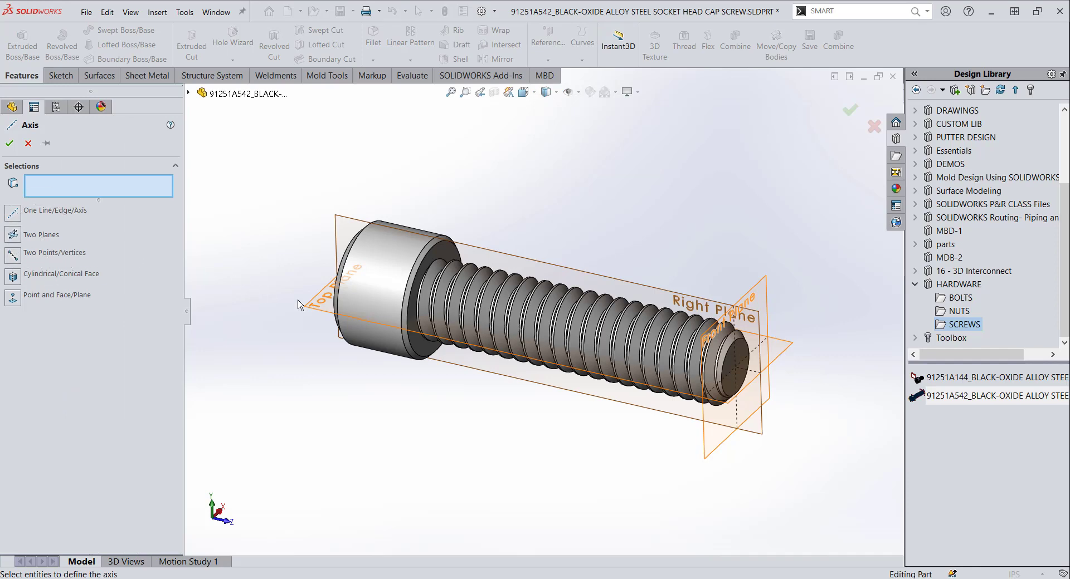
click(330, 287)
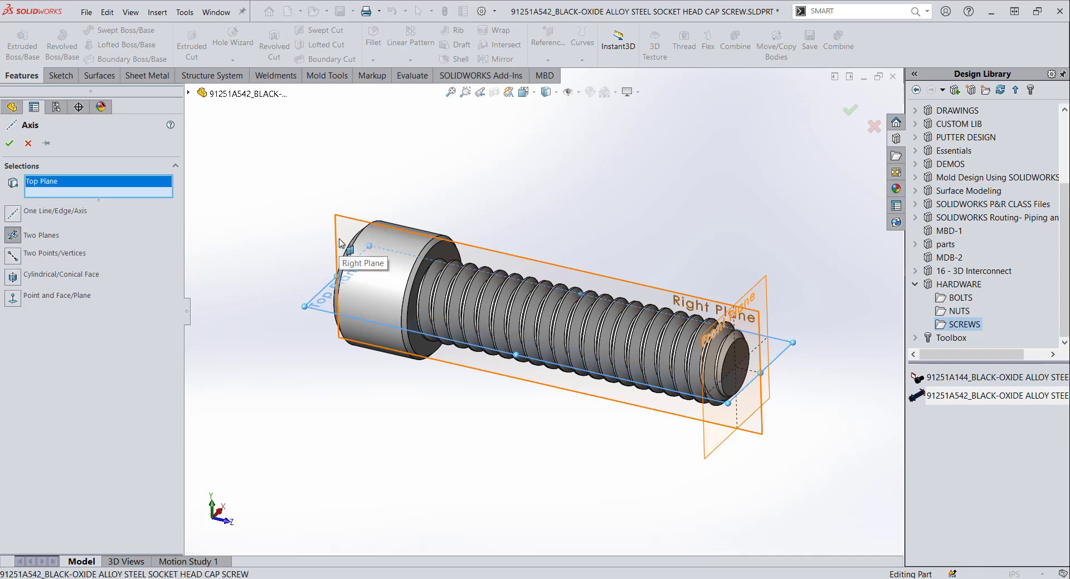
click(337, 262)
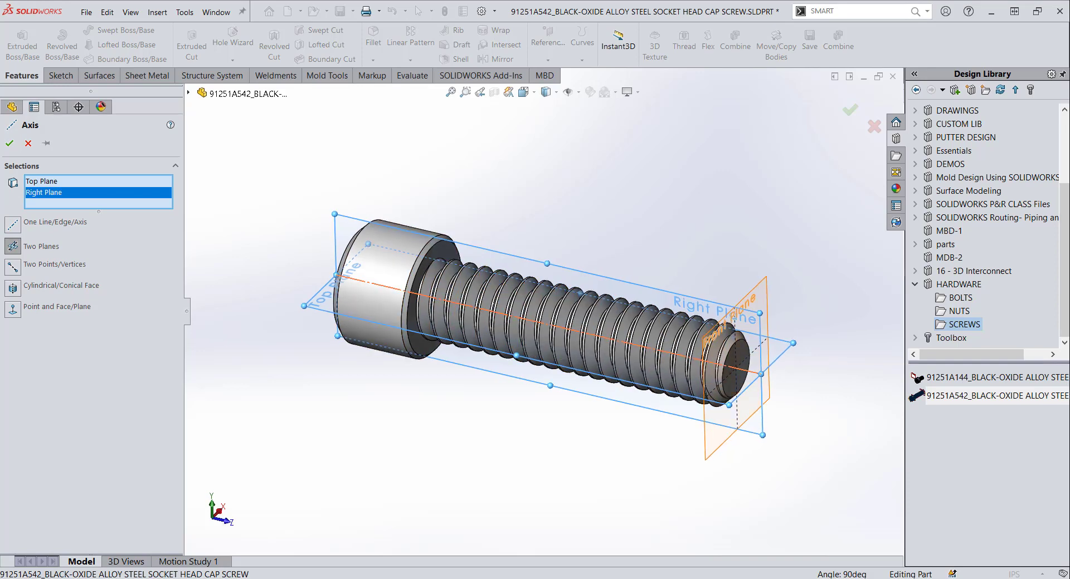
click(10, 143)
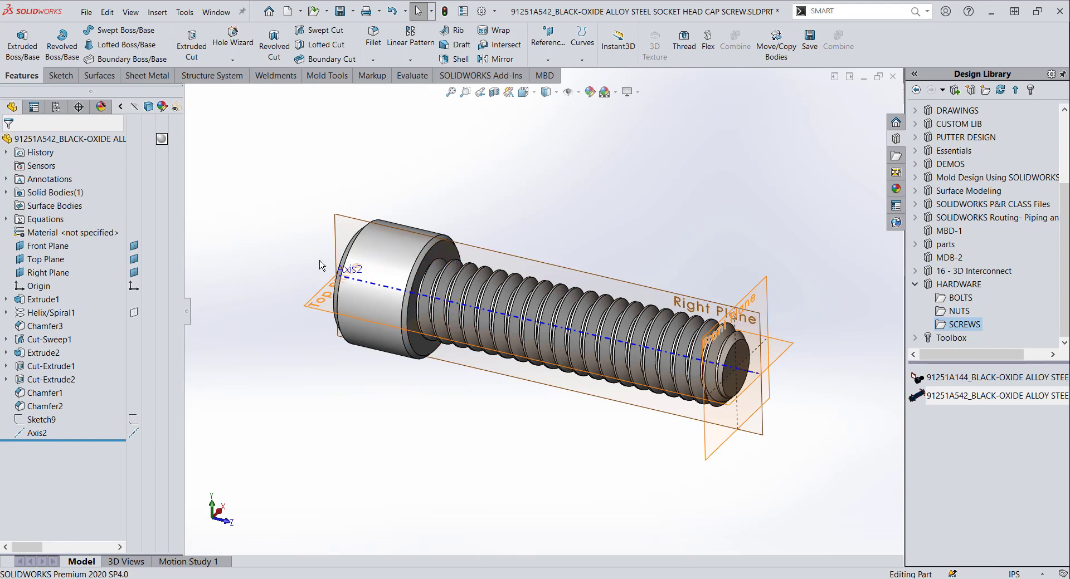
middle_drag(440, 254, 338, 148)
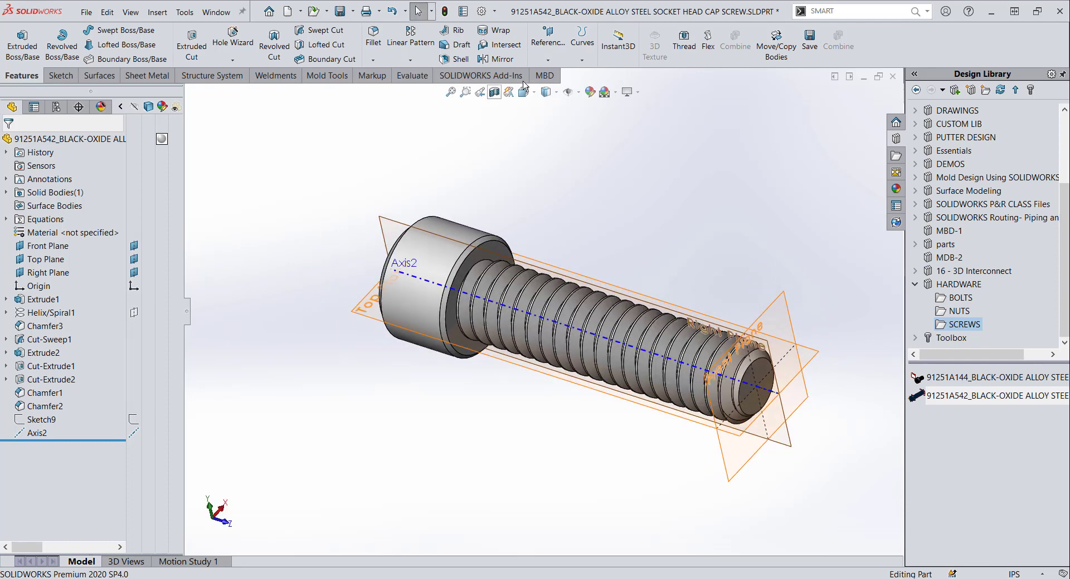
Add a reference plane coincident with the screw's shoulder face.
click(543, 42)
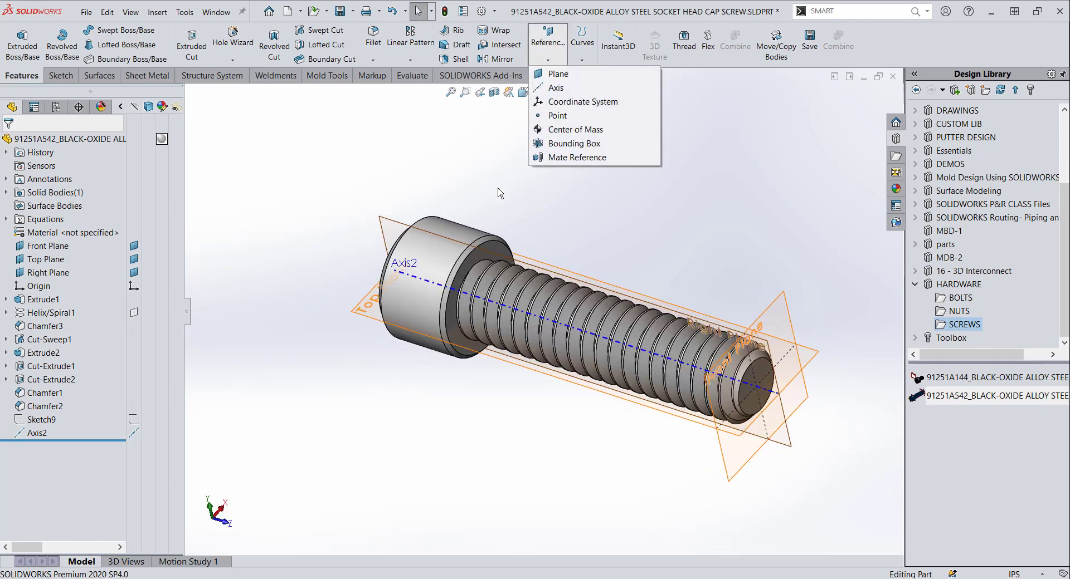
click(558, 73)
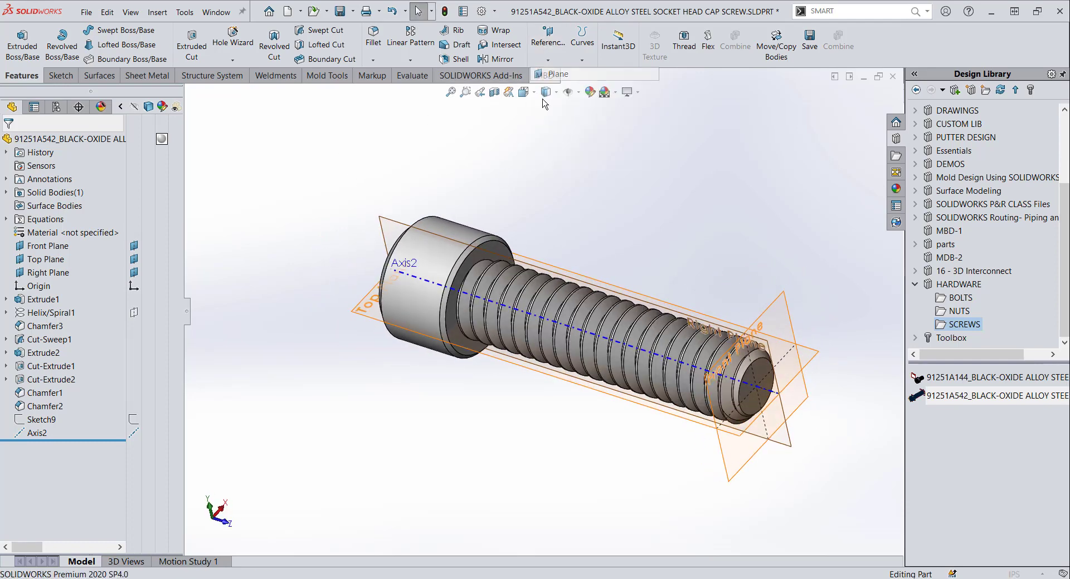
click(479, 256)
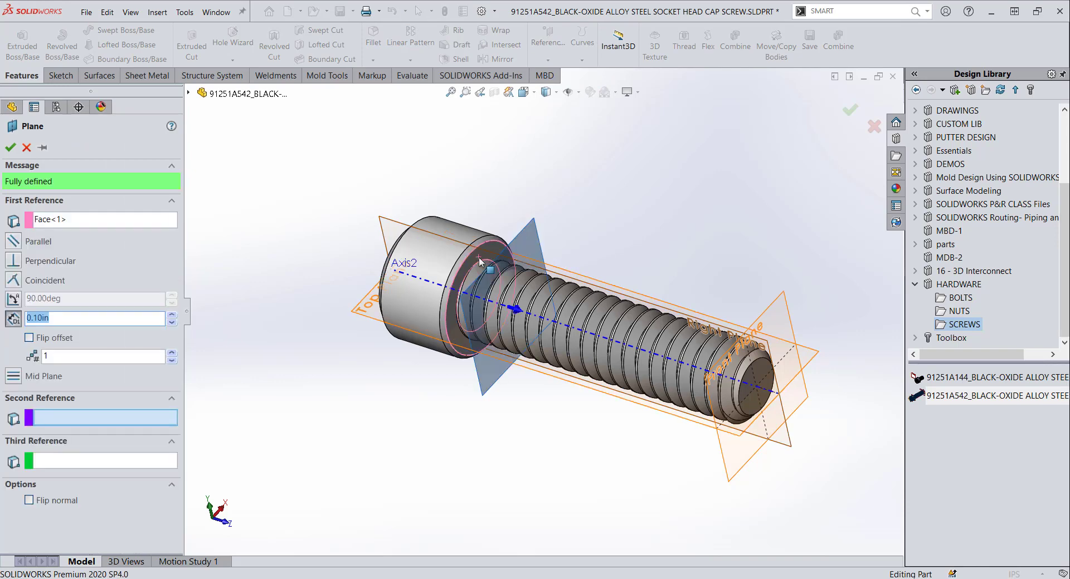
click(14, 280)
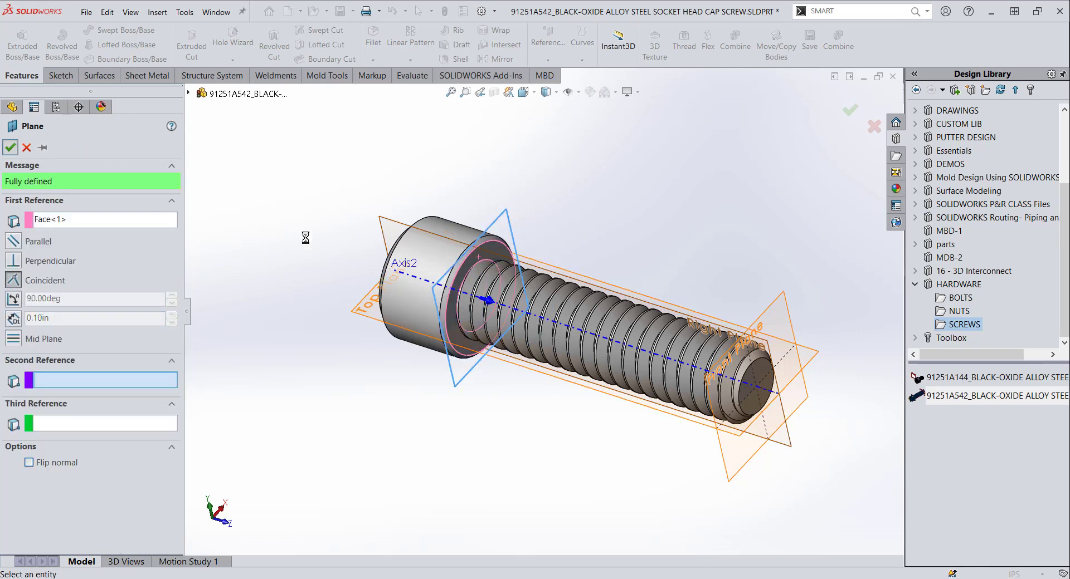
key(Return)
middle_drag(334, 284, 469, 262)
Add Plane4 coincident with the screw's head face, then switch to the plate assembly.
click(547, 59)
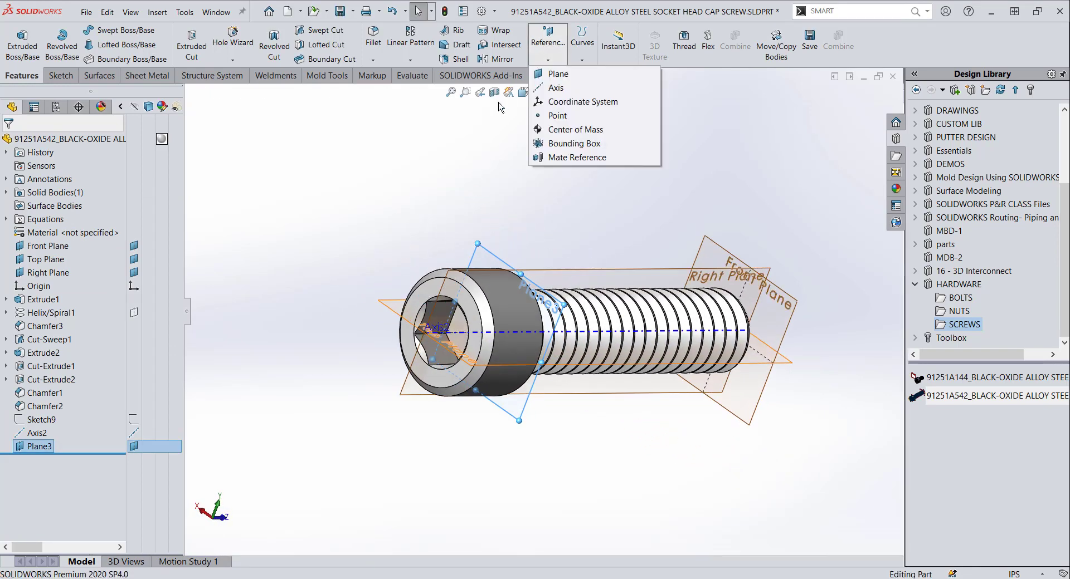
click(558, 74)
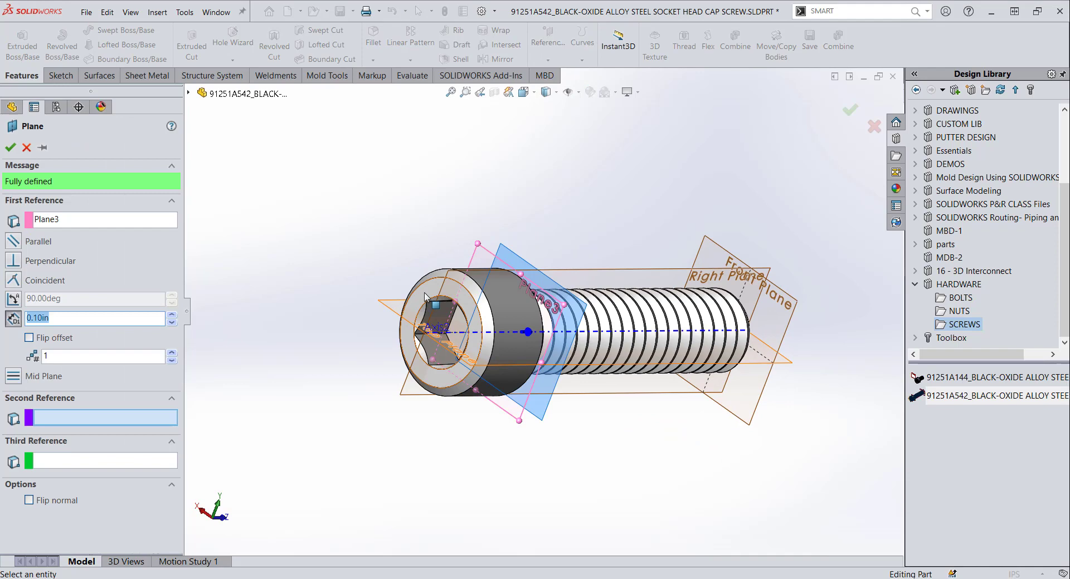
click(63, 221)
key(Delete)
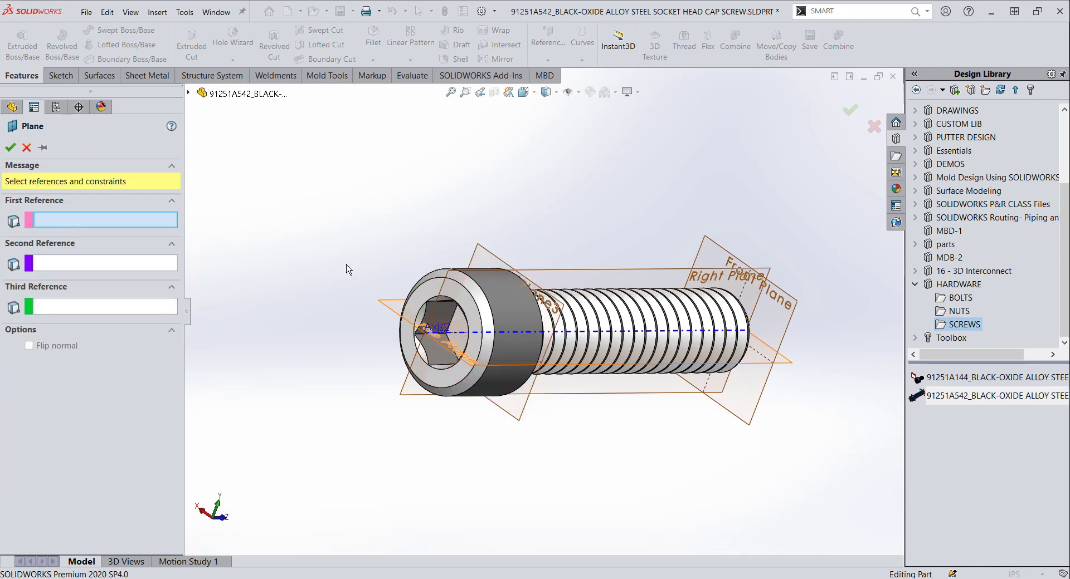
click(420, 297)
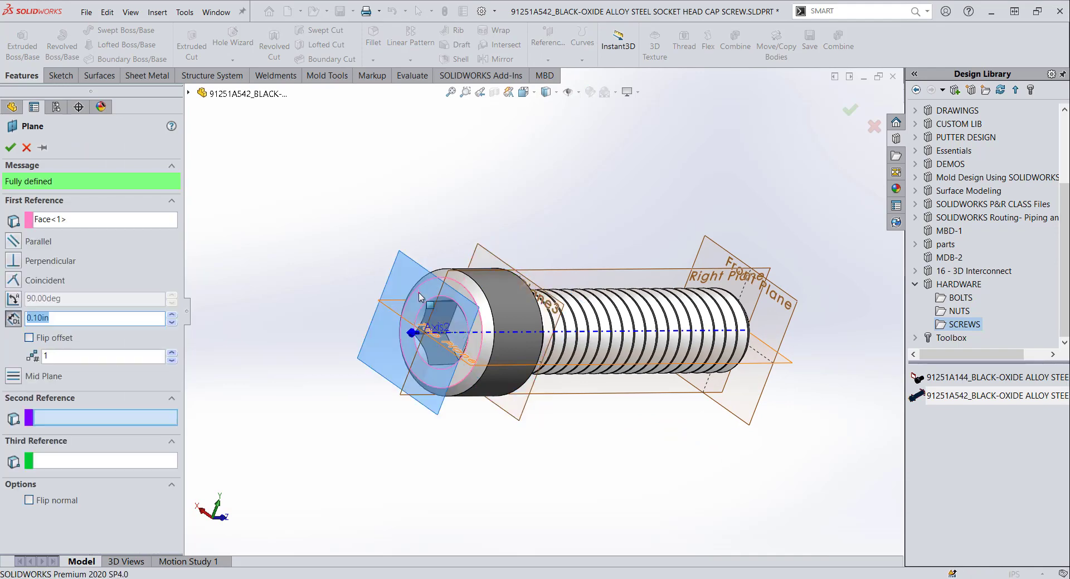
click(14, 280)
click(12, 148)
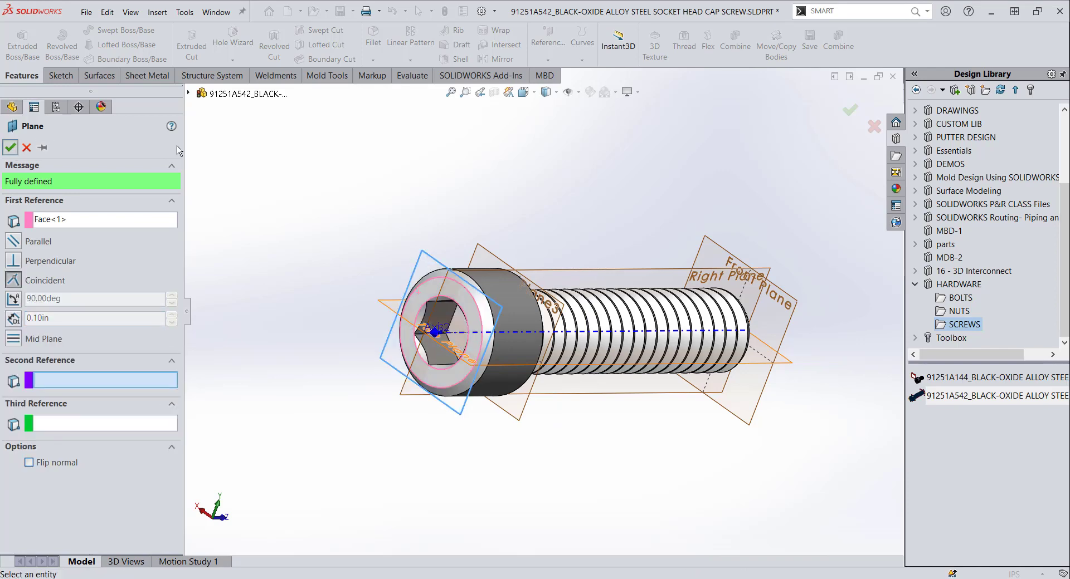
middle_drag(240, 192, 254, 167)
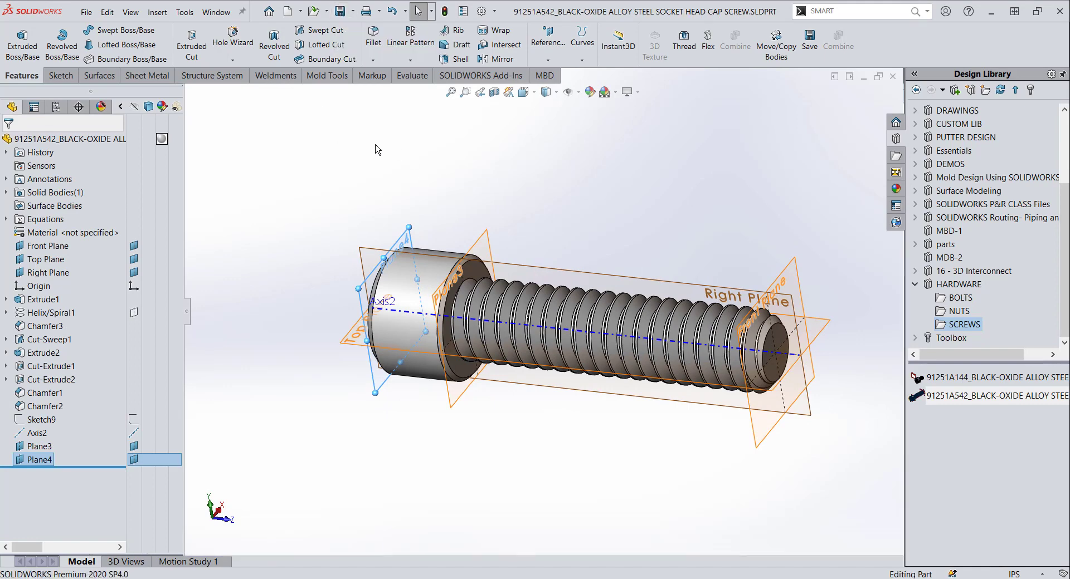
click(863, 78)
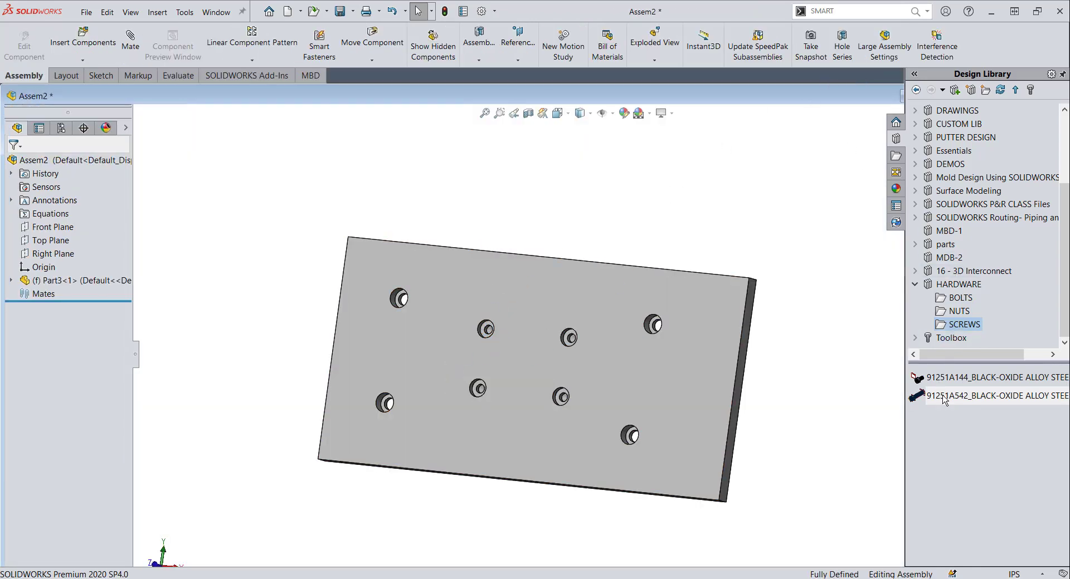
Insert one 91251A542 screw from the SCREWS folder into Assem2 beside the plate.
drag(948, 396, 311, 291)
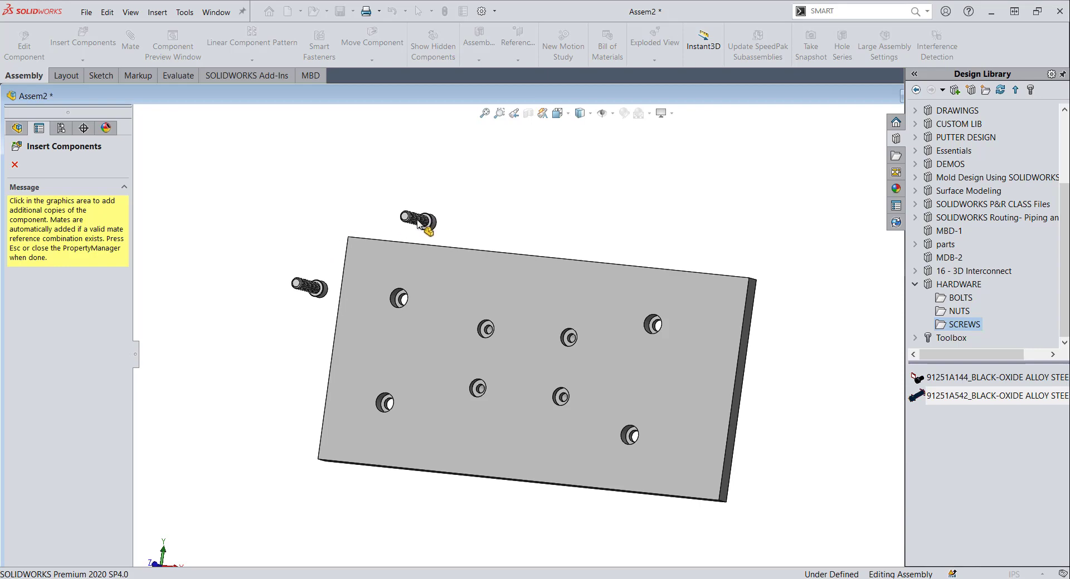
key(Escape)
mouse_move(406, 289)
middle_down()
mouse_move(395, 314)
mouse_move(470, 229)
mouse_move(437, 301)
mouse_move(412, 305)
middle_up()
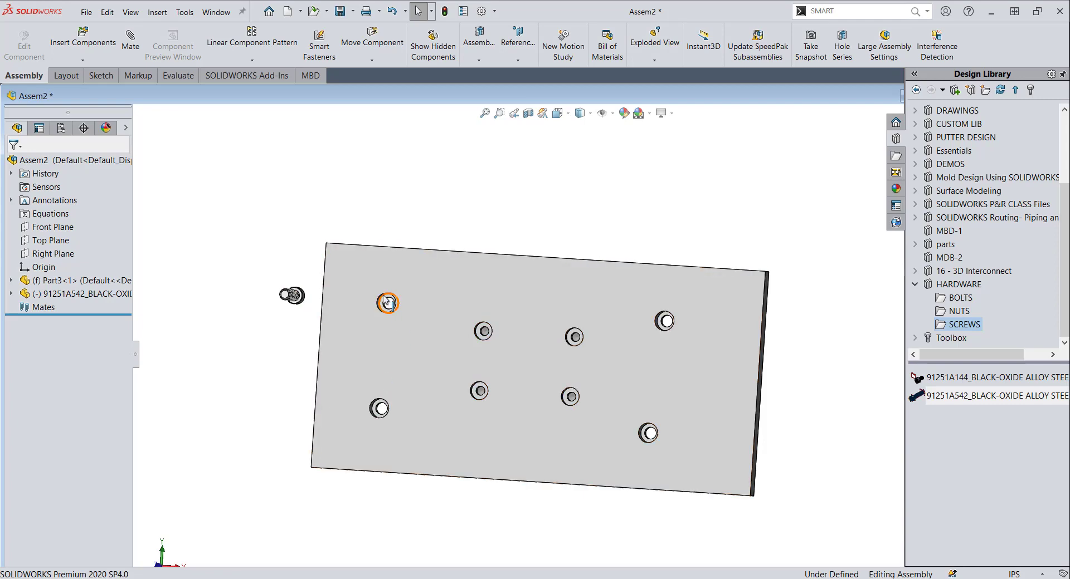
middle_drag(415, 327, 349, 236)
scroll(376, 278, down, 3)
mouse_move(377, 279)
middle_down()
mouse_move(365, 266)
mouse_move(366, 282)
middle_up()
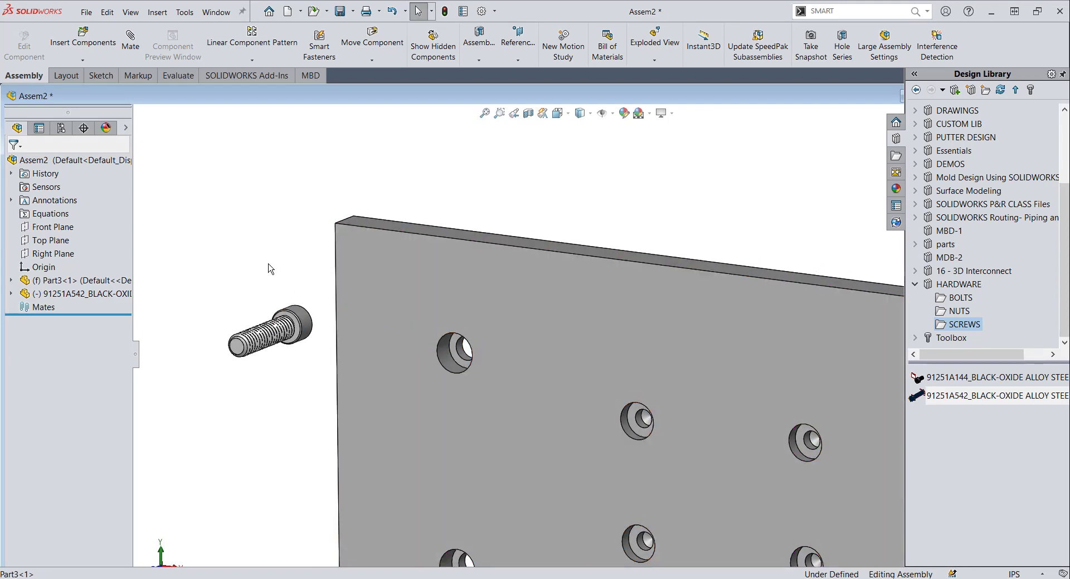
Add a Concentric mate between the screw and the plate's upper-left counterbore.
alt+drag(307, 320, 449, 353)
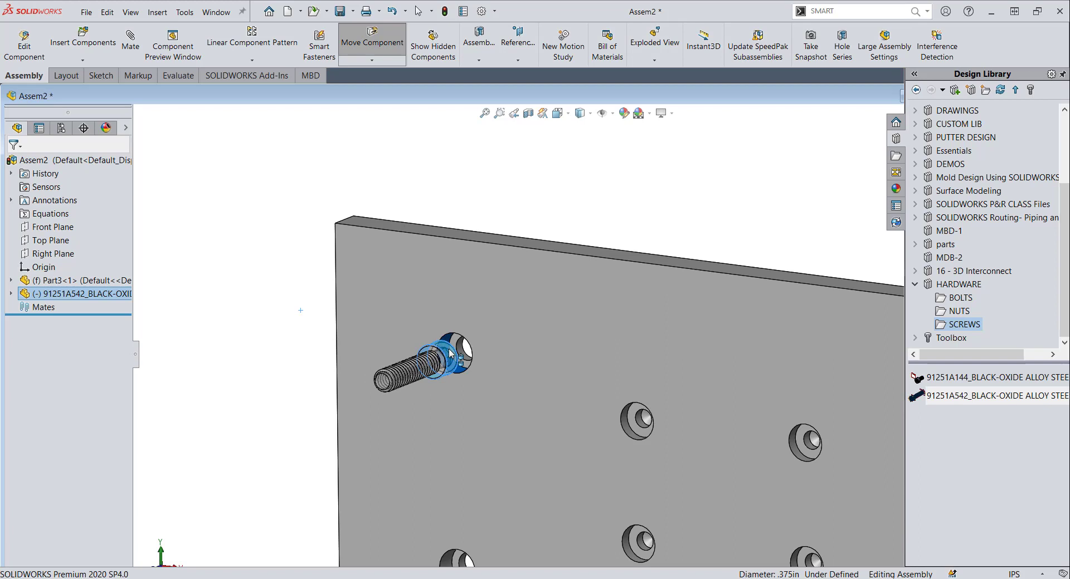
alt+drag(449, 353, 449, 352)
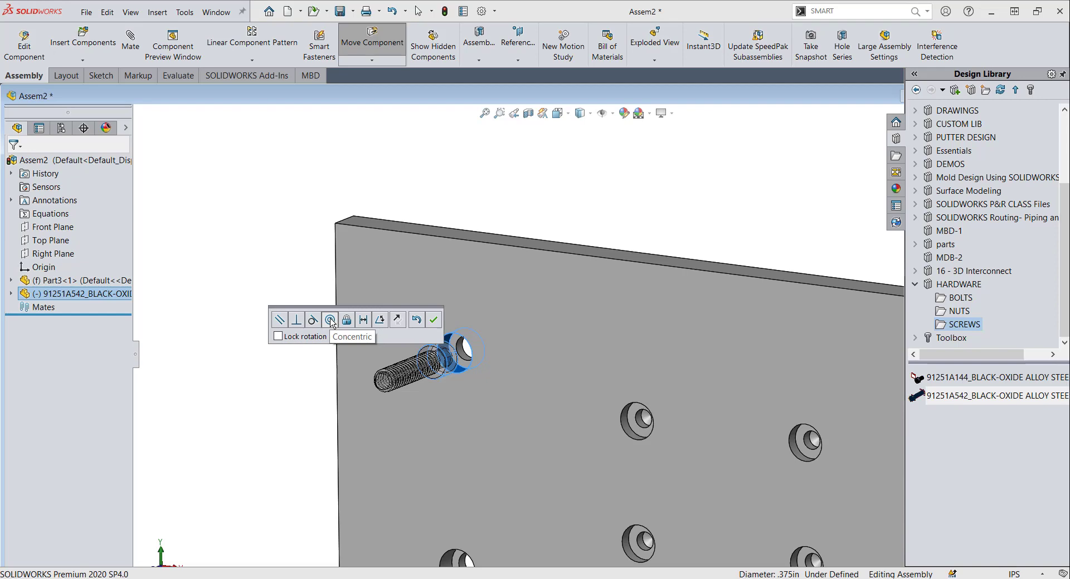
click(433, 319)
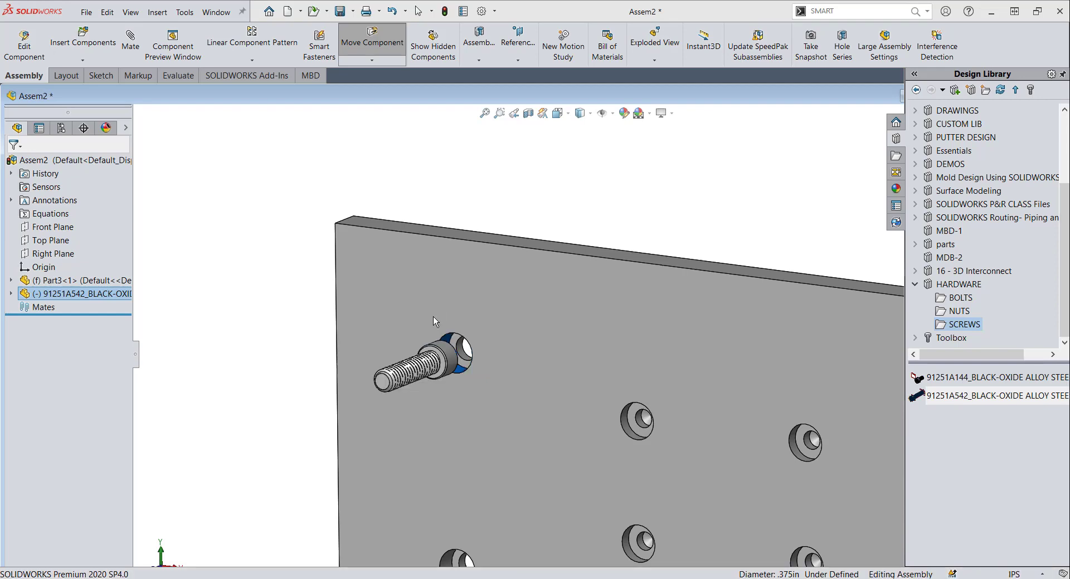
click(249, 331)
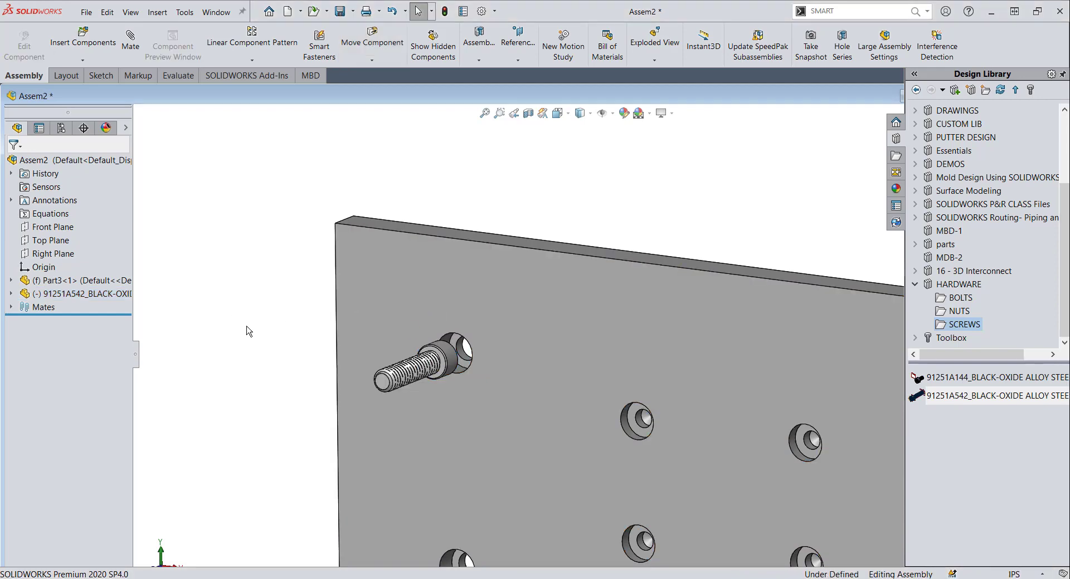
Mate the screw's underhead face coincident to the counterbore's bottom face, flipped to point into the plate.
click(130, 46)
scroll(446, 328, down, 1)
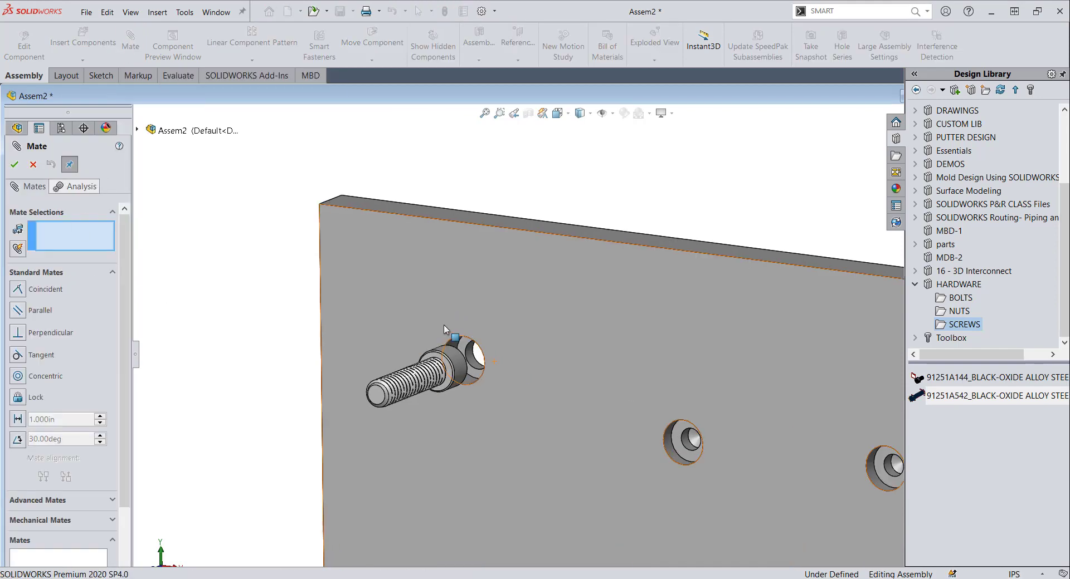
scroll(444, 329, down, 1)
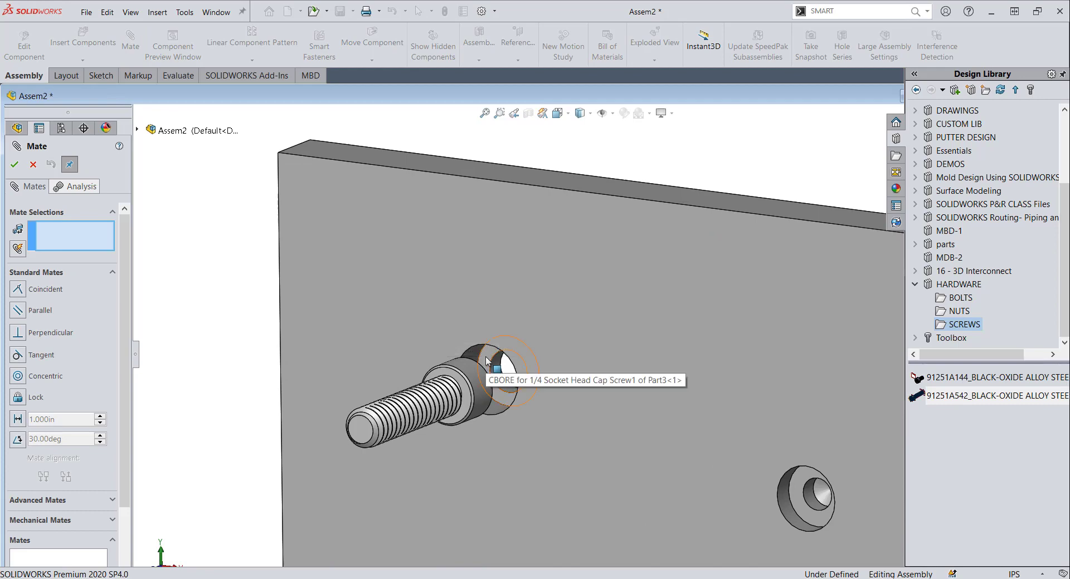
click(486, 361)
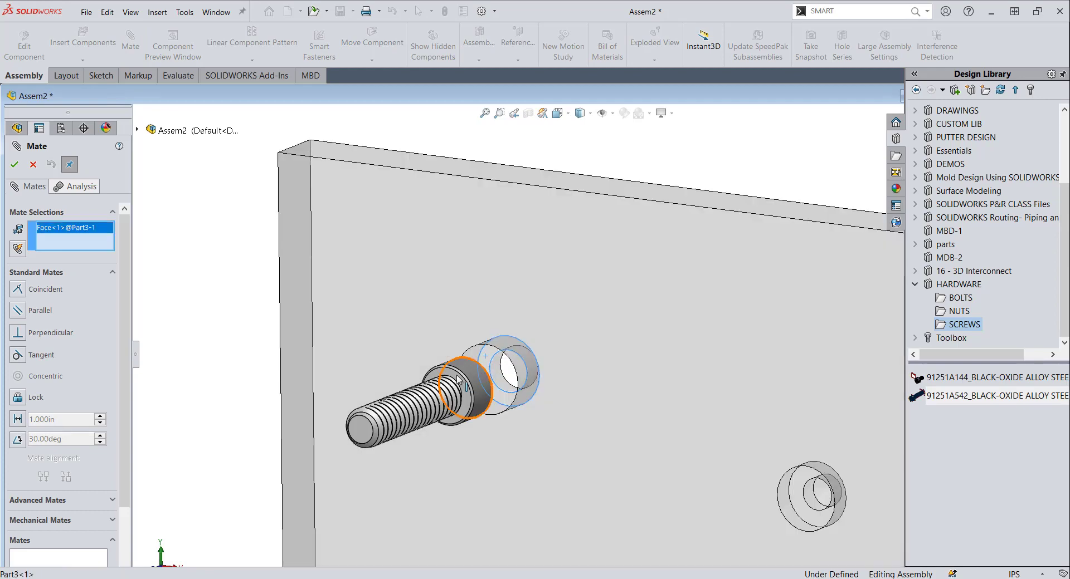
scroll(454, 379, down, 2)
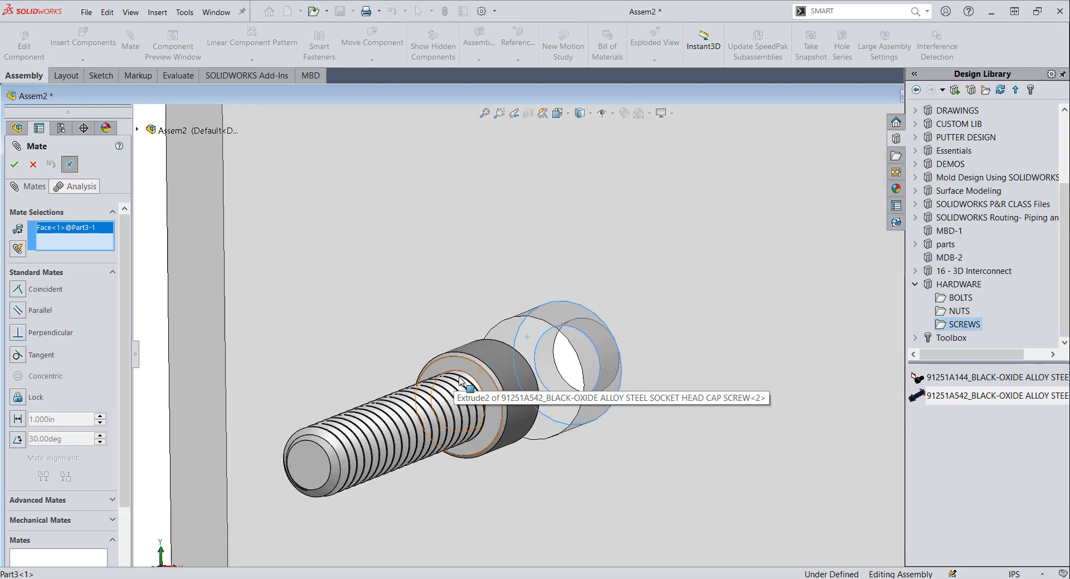
click(466, 366)
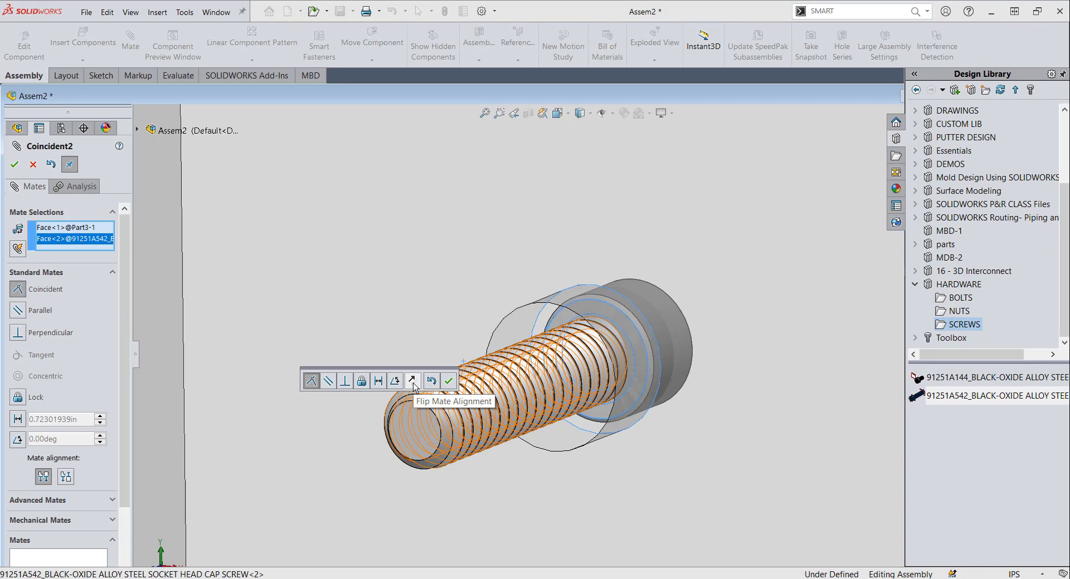
click(413, 381)
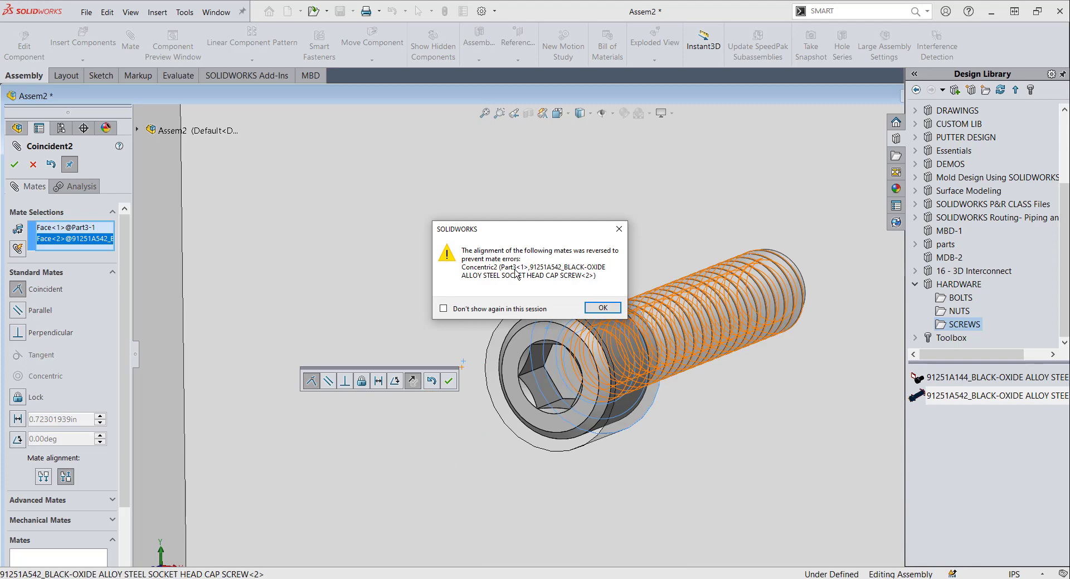
click(605, 309)
click(448, 382)
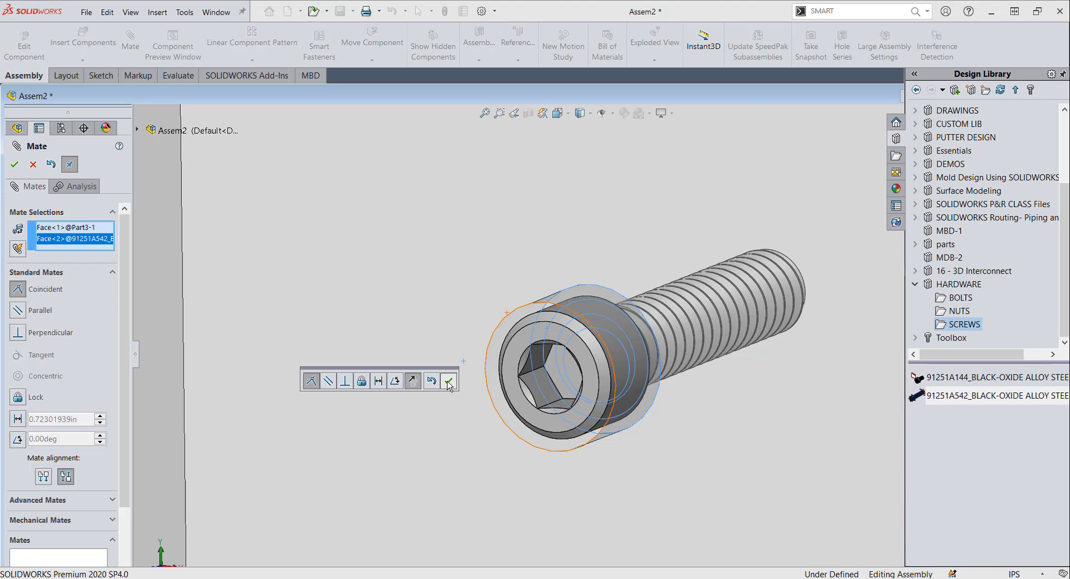
click(15, 164)
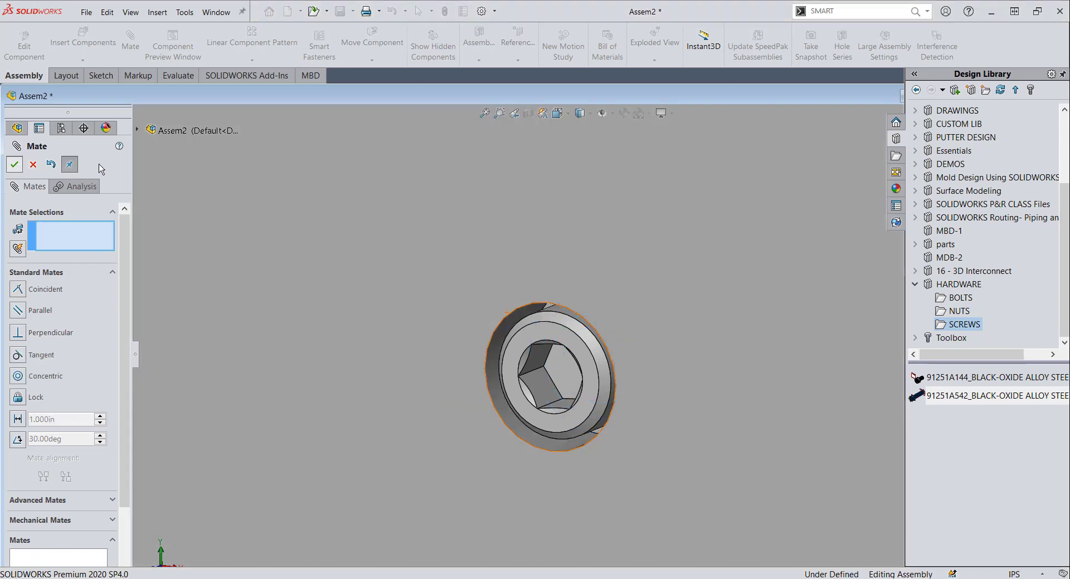
Orbit the assembly out to show the whole plate and its holed face with the mated screw.
middle_drag(564, 303, 557, 449)
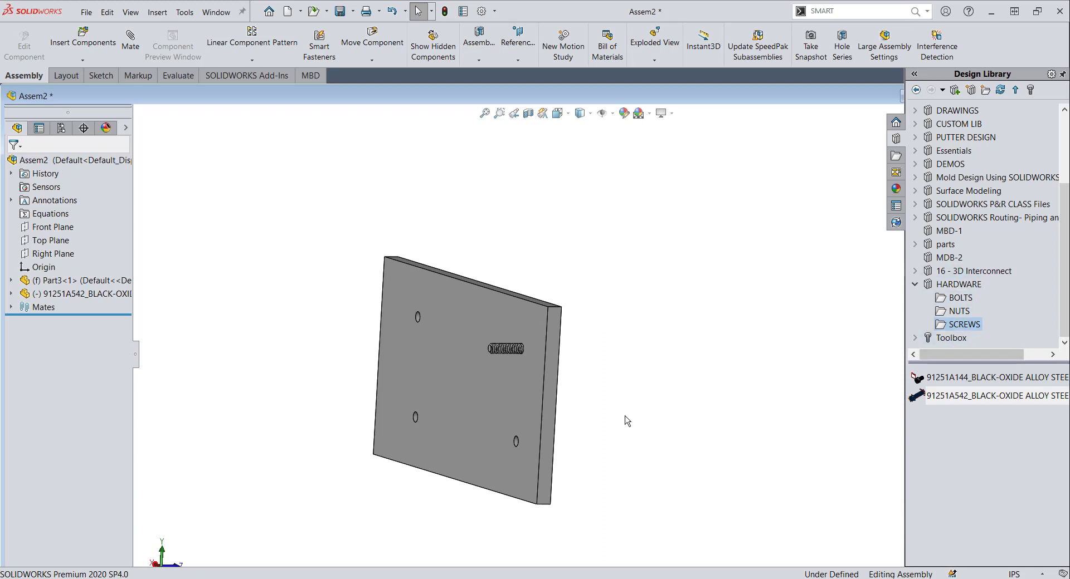
middle_drag(626, 421, 368, 423)
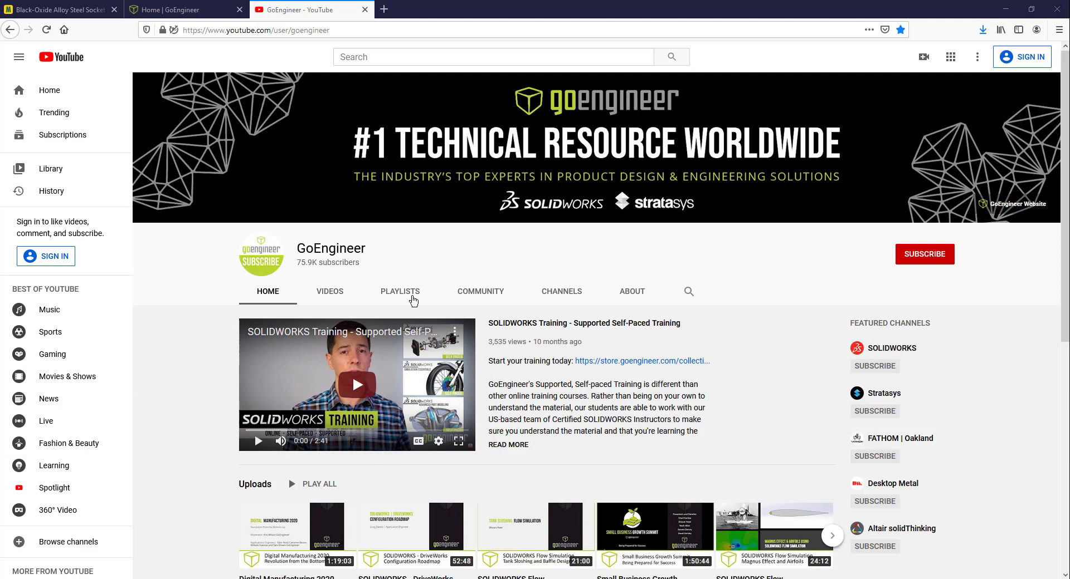
Switch to the 'Home | GoEngineer' tab to display the GoEngineer website home page.
click(217, 10)
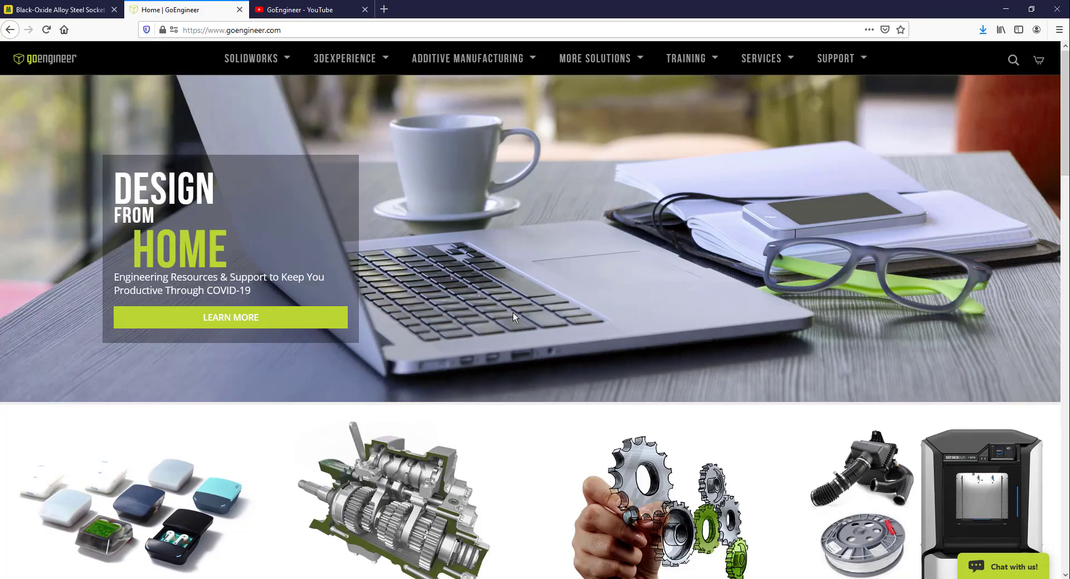